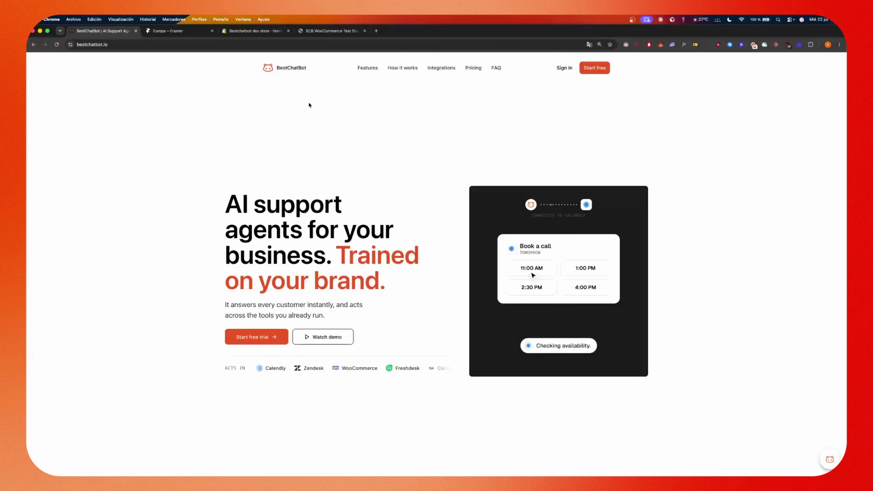
- Sign in to BestChatBot and go to the workspaces overview
click(569, 69)
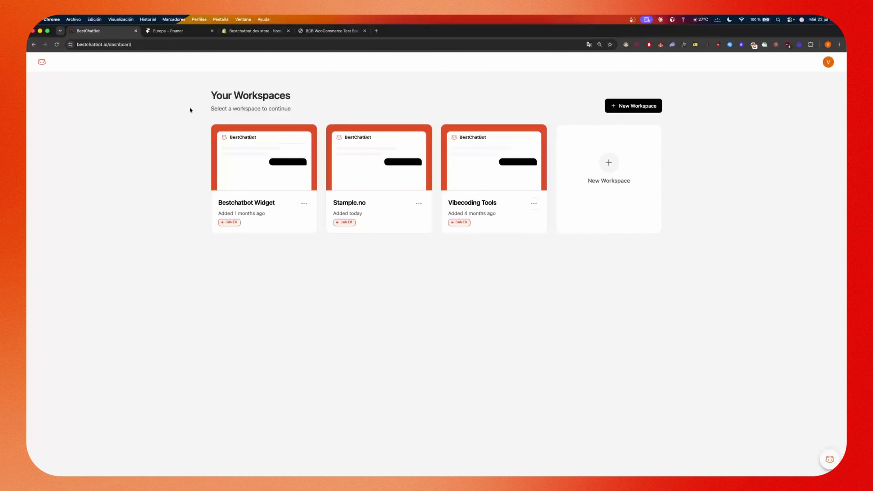
drag(211, 95, 293, 97)
double_click(239, 99)
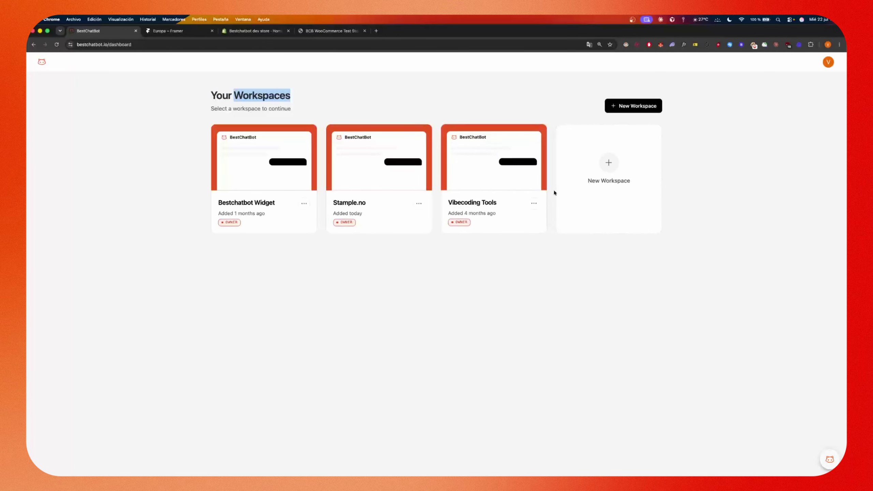
- Create a new workspace with a web widget named CMS bot, leaving the allowed origins empty and the position at Bottom Right
click(606, 183)
click(396, 209)
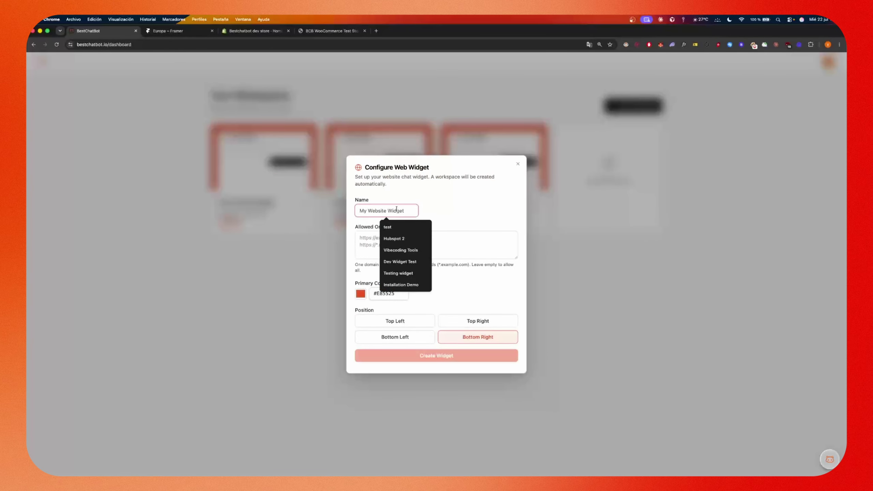
text(CMS)
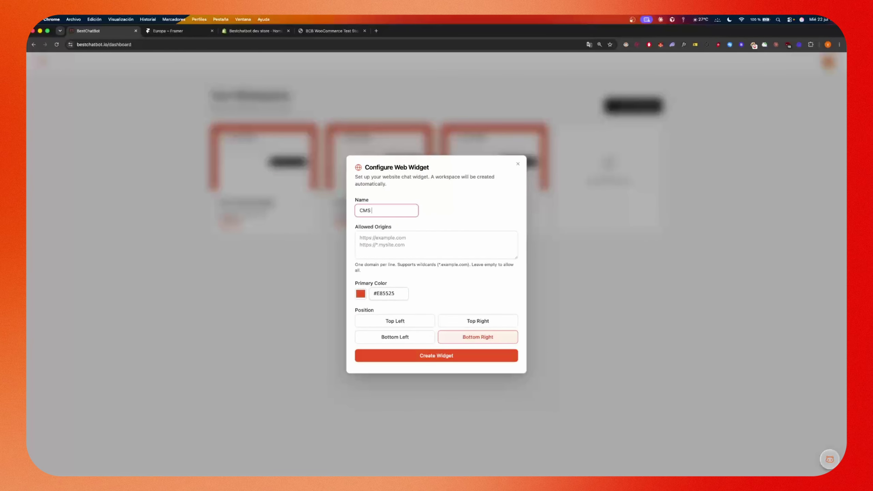
text( bot)
double_click(377, 229)
click(370, 242)
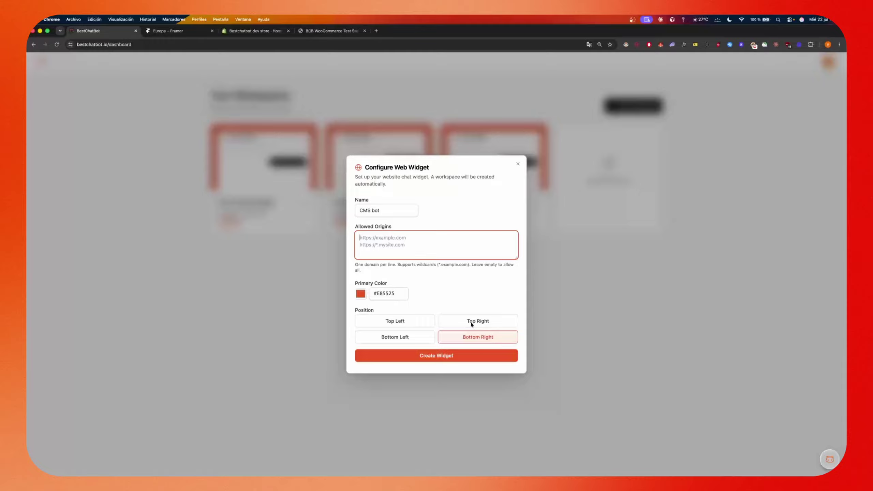
click(412, 354)
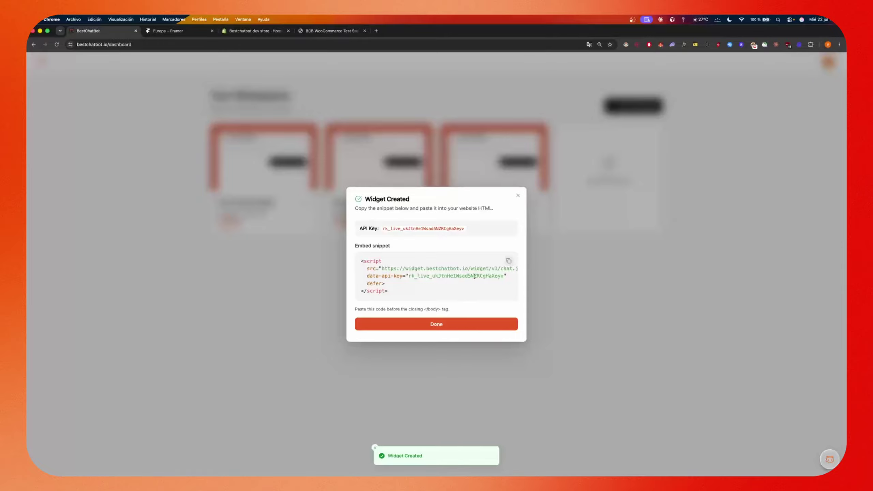
- Copy the new widget's embed snippet and finish the widget creation
double_click(438, 276)
click(509, 261)
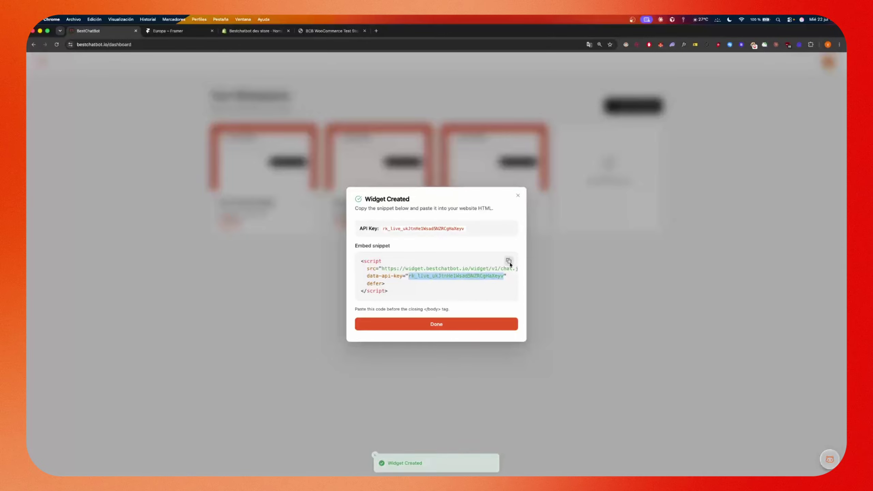
click(443, 324)
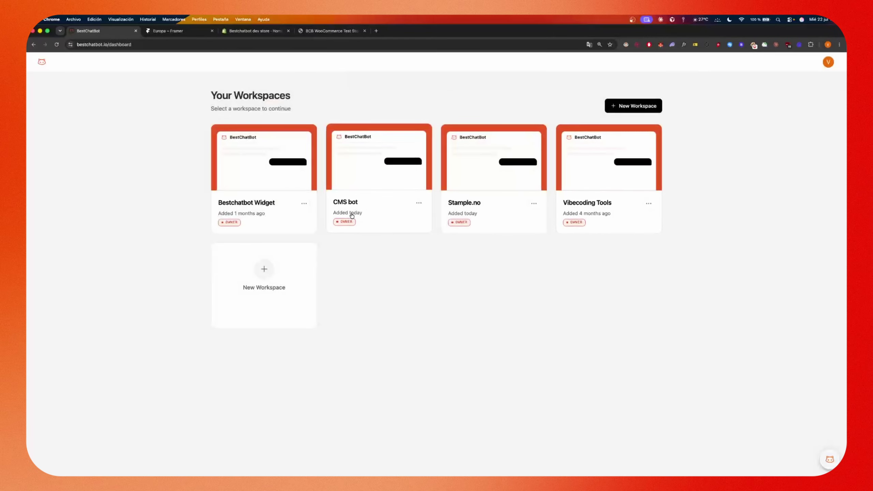
- In the CMS bot workspace, upload 01_technical_specs.md, 02_pricing.md and 03_integrations.md as file sources and retrain the knowledge base
click(383, 176)
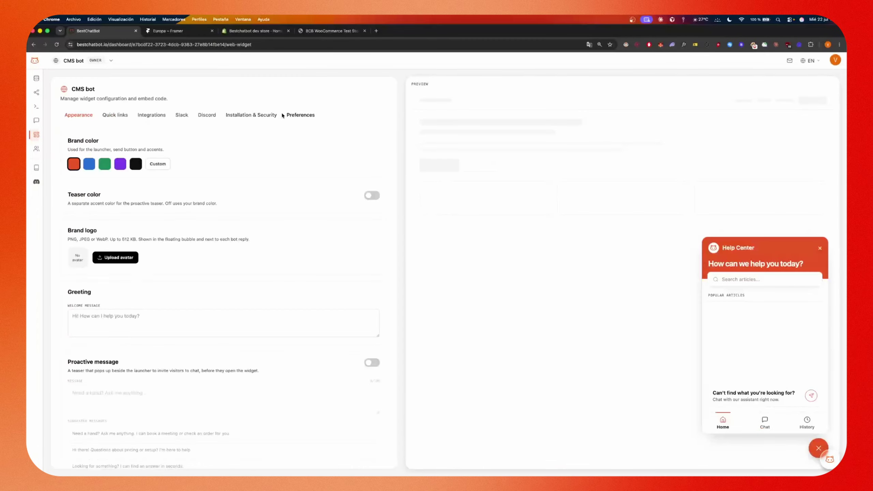
click(40, 83)
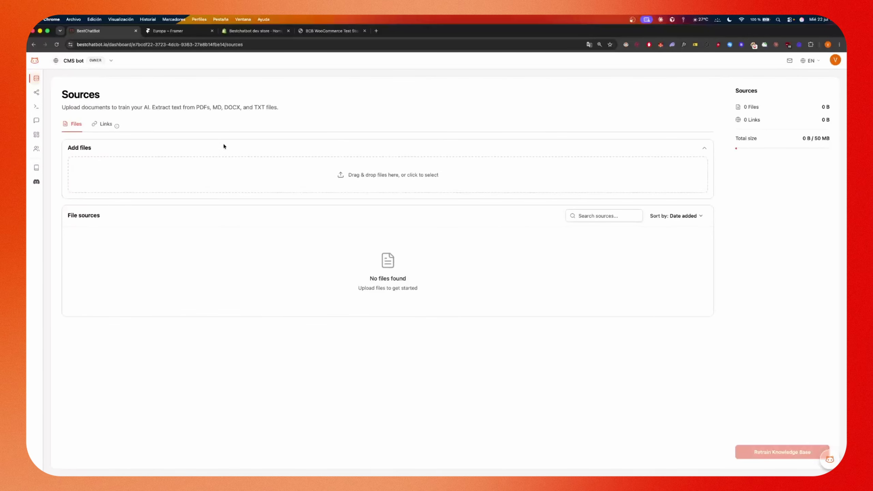
click(355, 183)
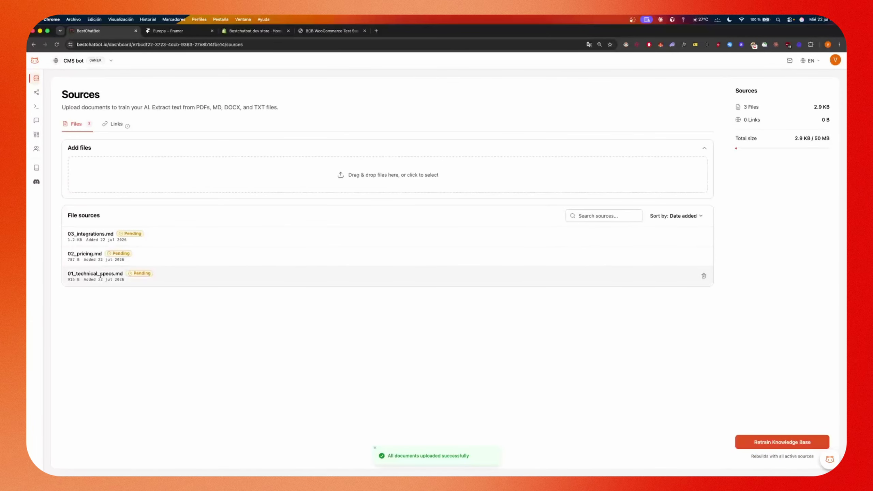
click(780, 447)
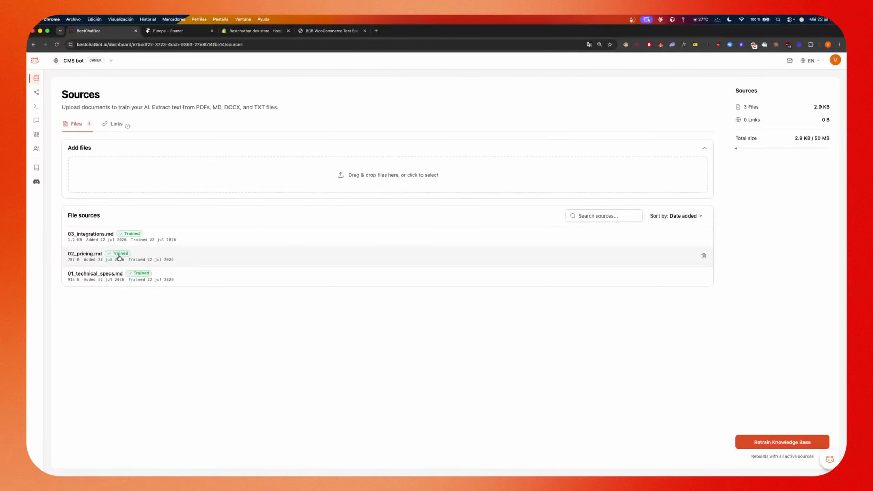
- Preview the contents of the trained source files, including 03_integrations.md and 01_technical_specs.md
click(195, 236)
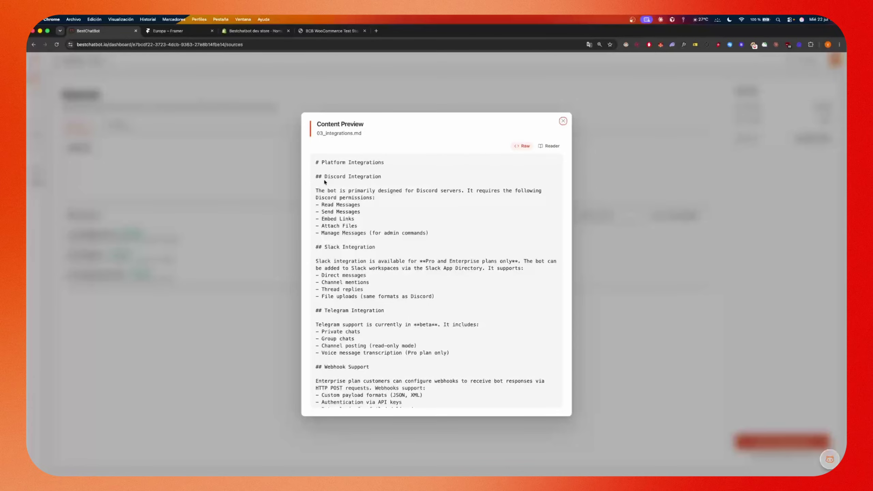
click(230, 336)
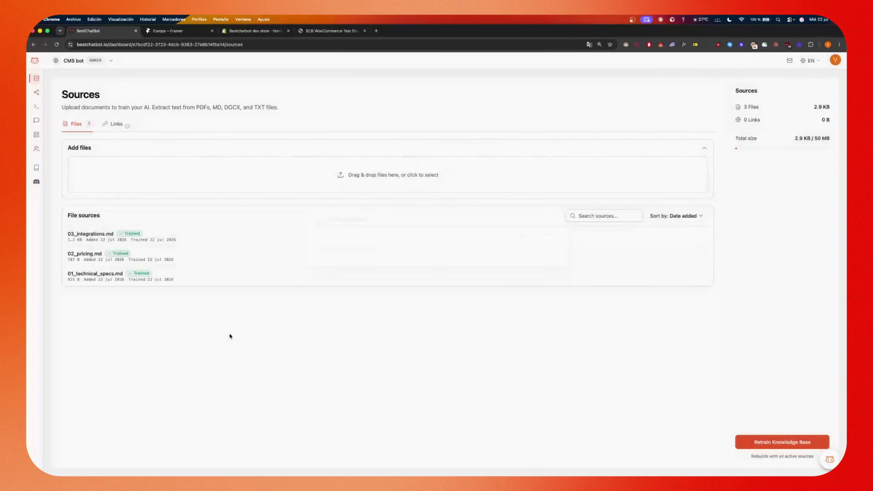
click(190, 257)
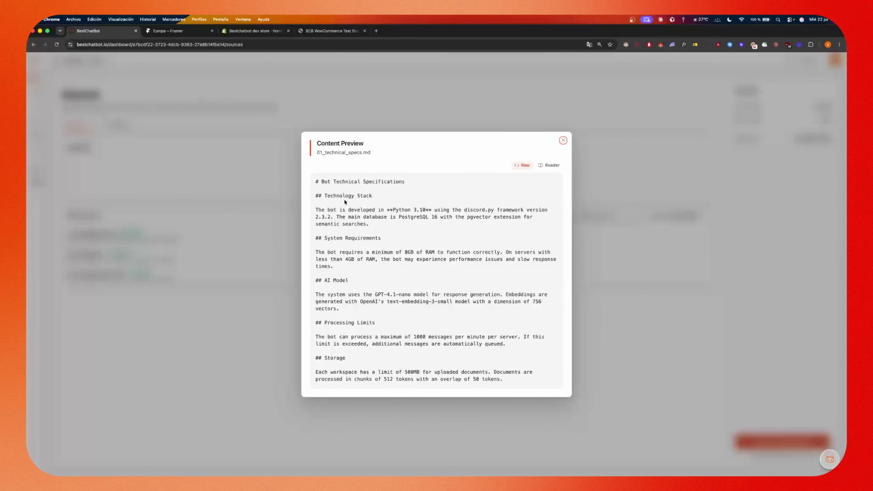
click(264, 323)
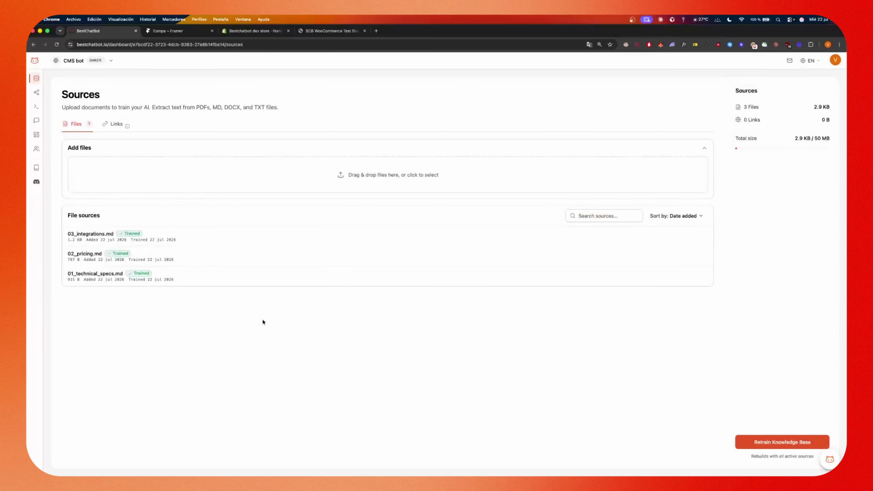
- Review the web widget's appearance options, from brand color and logo to proactive message and launcher position
mouse_move(46, 135)
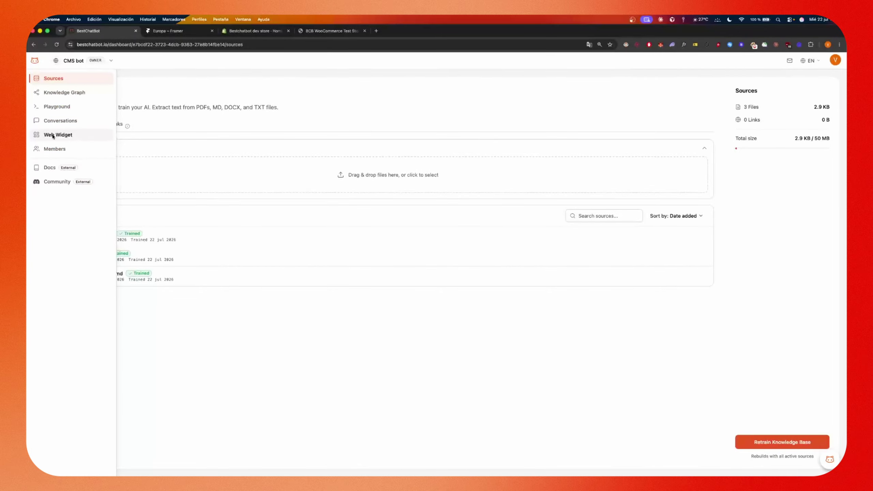
click(52, 136)
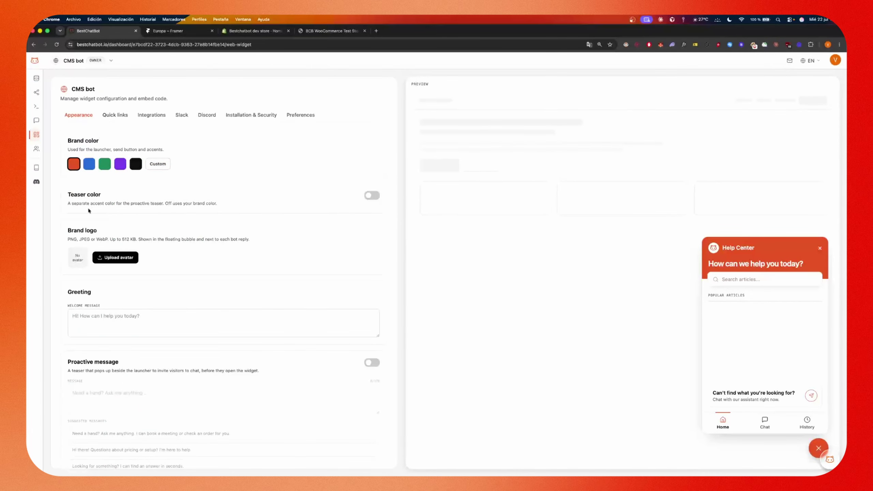
scroll(136, 297, down, 3)
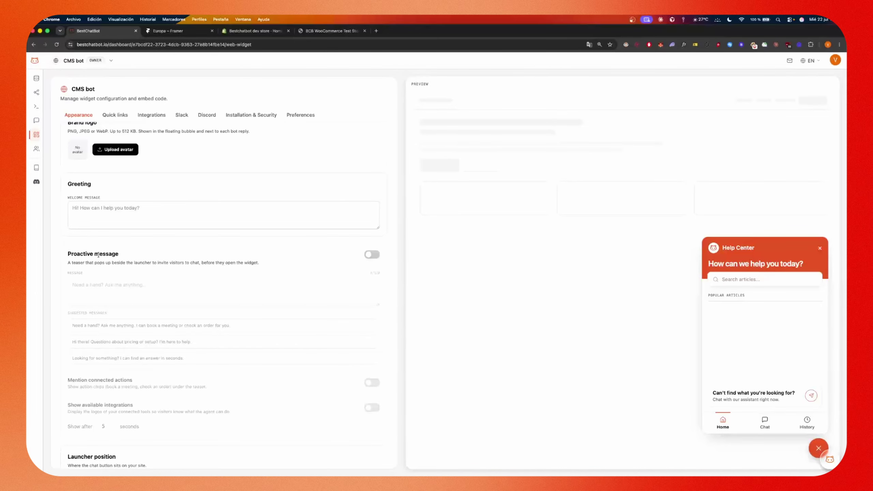
scroll(98, 255, down, 2)
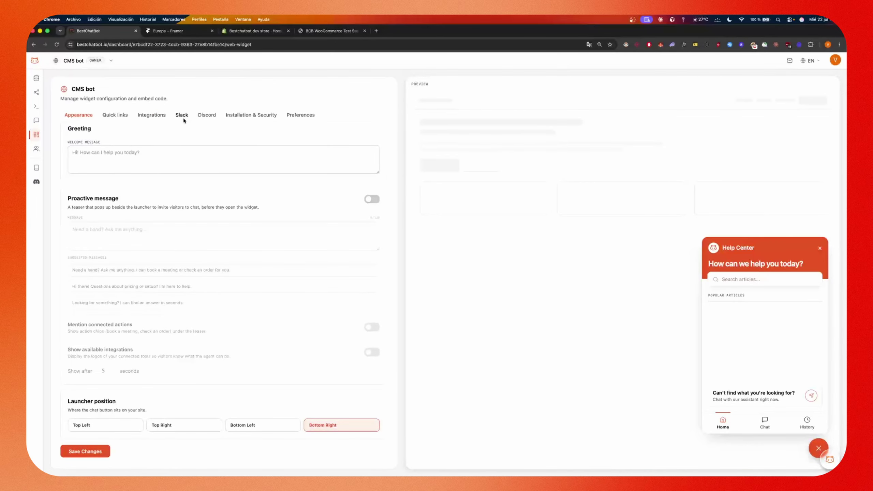
- Examine the widget's HTML embed snippet in the Installation & Security settings
click(242, 116)
scroll(181, 186, up, 2)
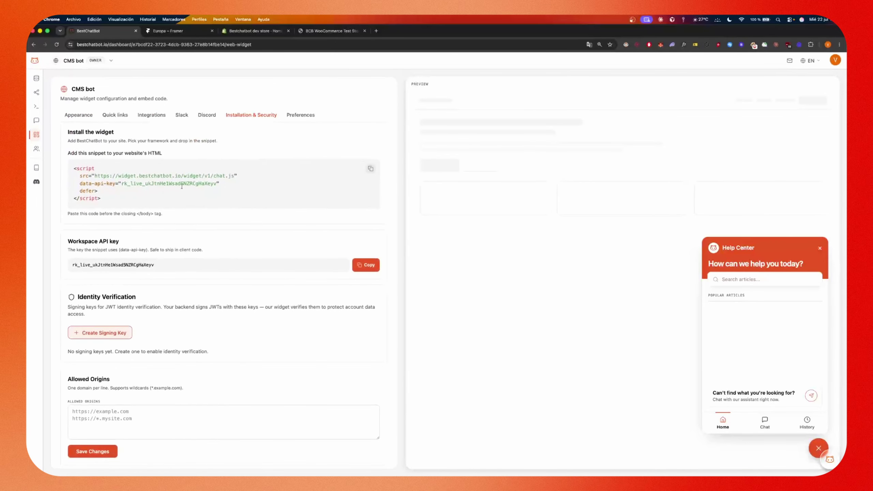
drag(125, 205, 70, 172)
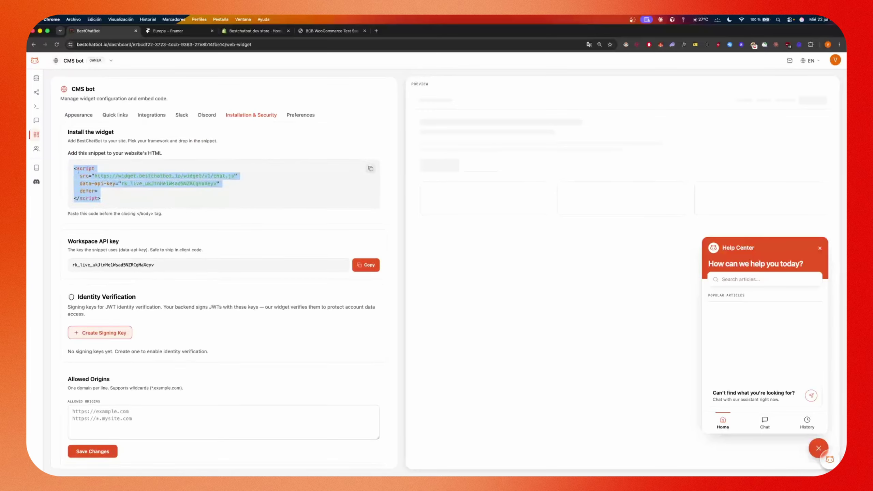
click(105, 174)
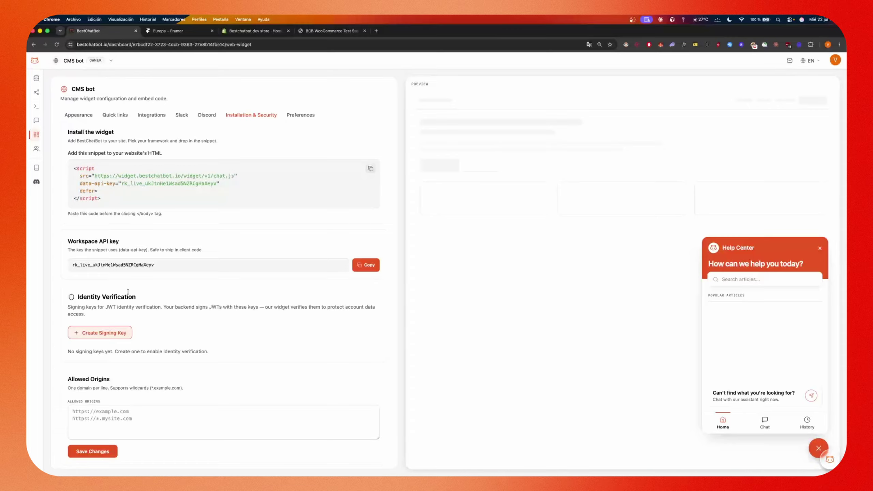
- Create a signing key for identity verification and select the generated key
triple_click(87, 297)
click(82, 290)
double_click(82, 296)
click(100, 333)
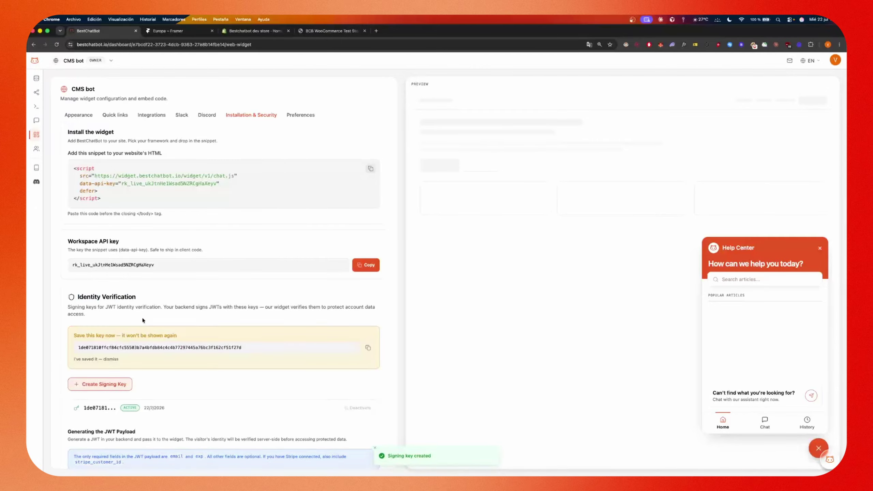
double_click(150, 347)
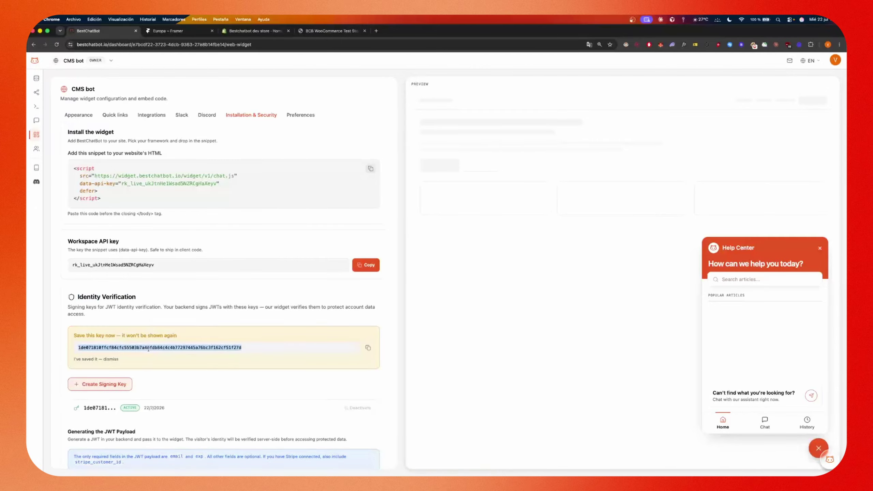
key(super+Tab)
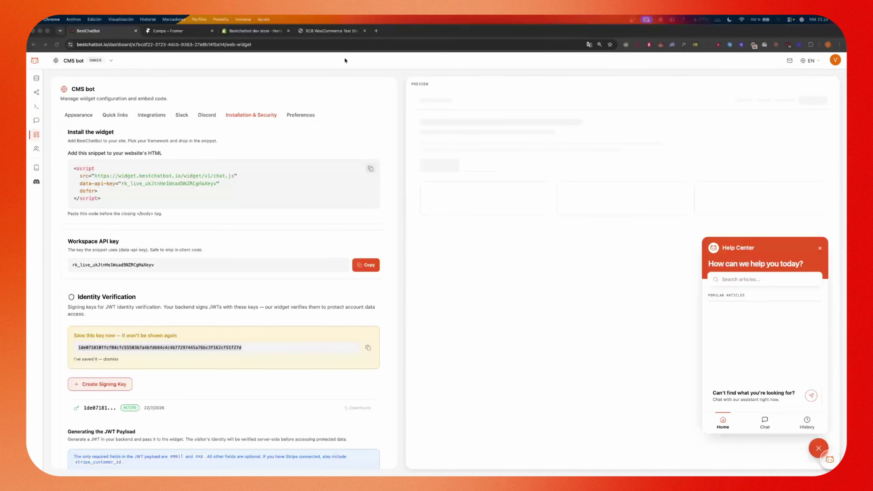
key(super+Tab)
- View the available integrations, and copy the widget's embed snippet from the Installation & Security settings
click(150, 117)
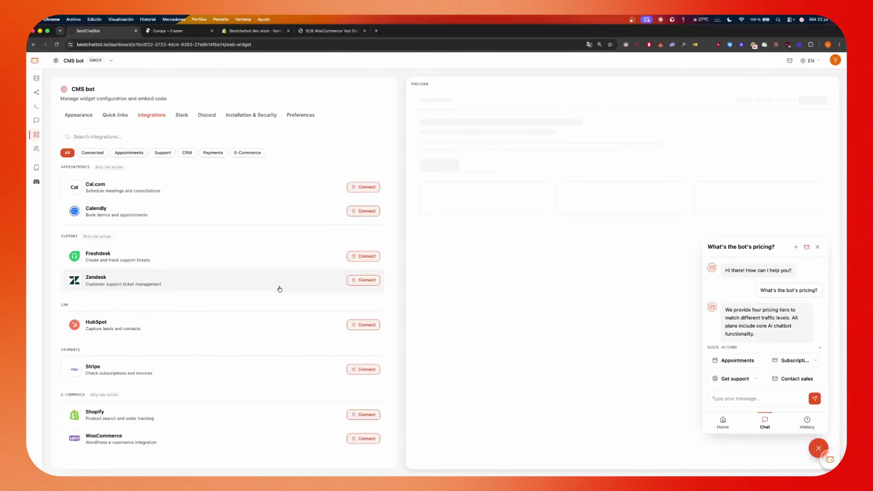
click(241, 116)
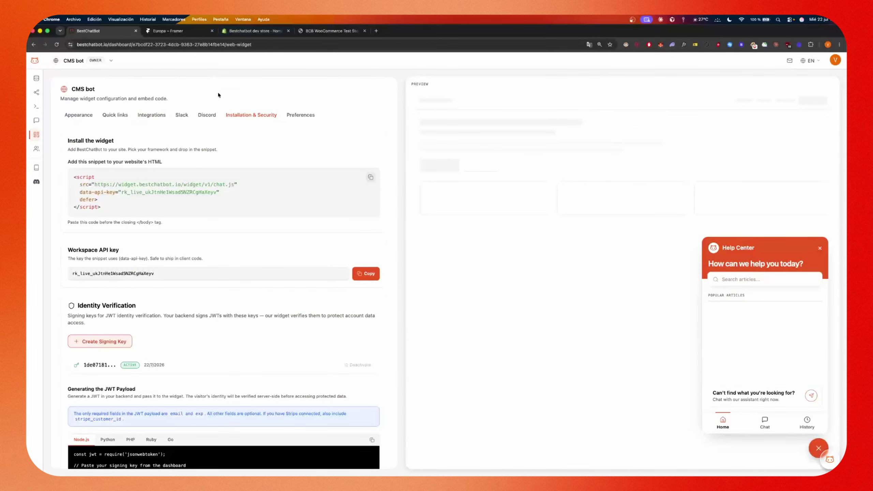
click(370, 177)
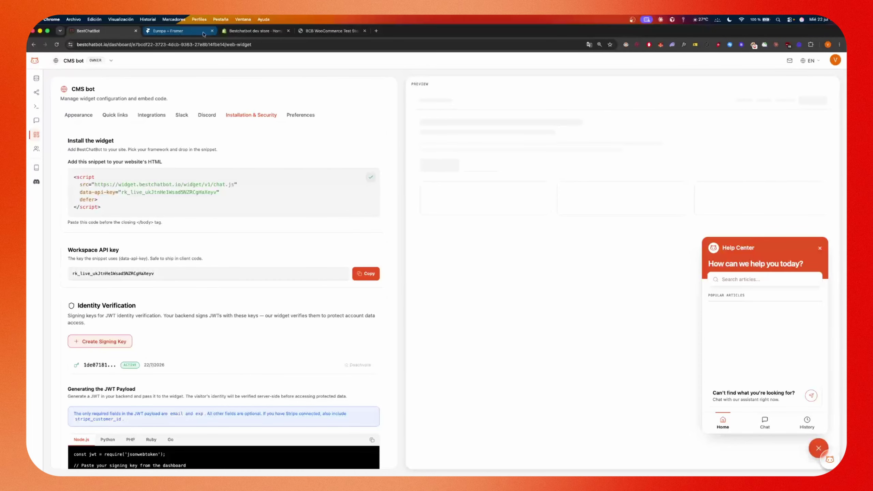
- Switch to the Europa project in Framer and add a custom script named BCB Framer Integration at End of <body>, pasting the embed snippet with its API key
click(172, 31)
click(55, 66)
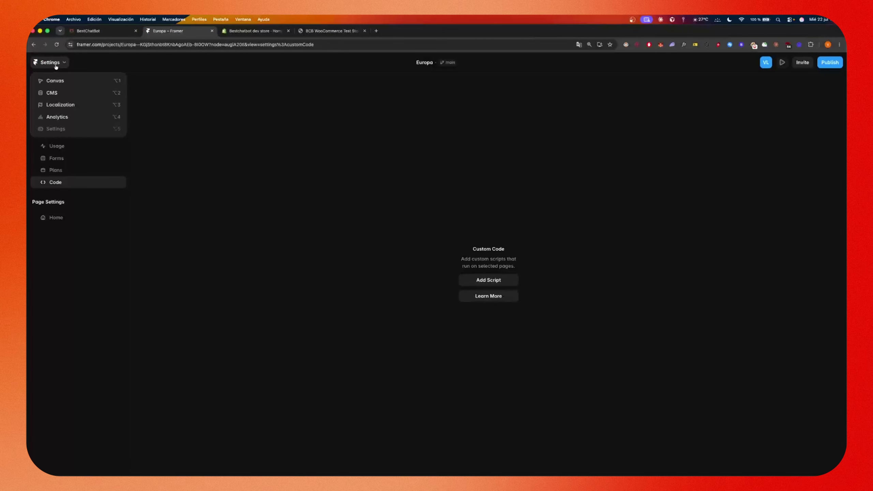
click(79, 185)
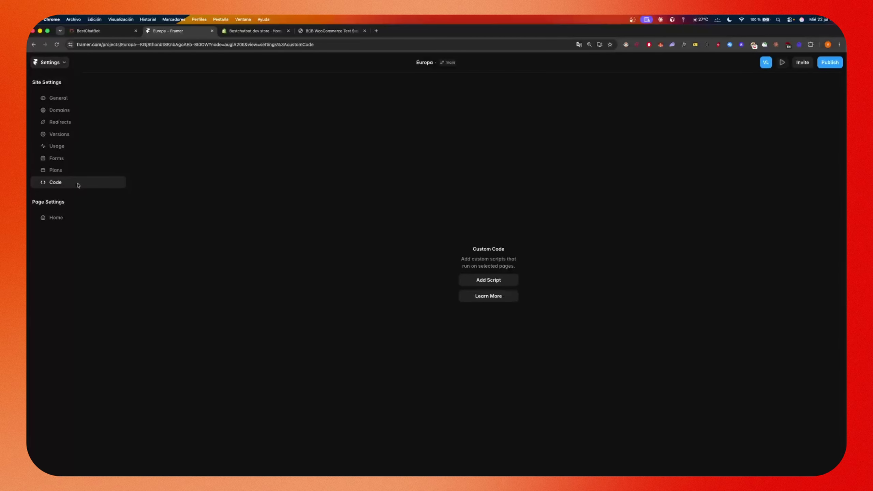
click(485, 280)
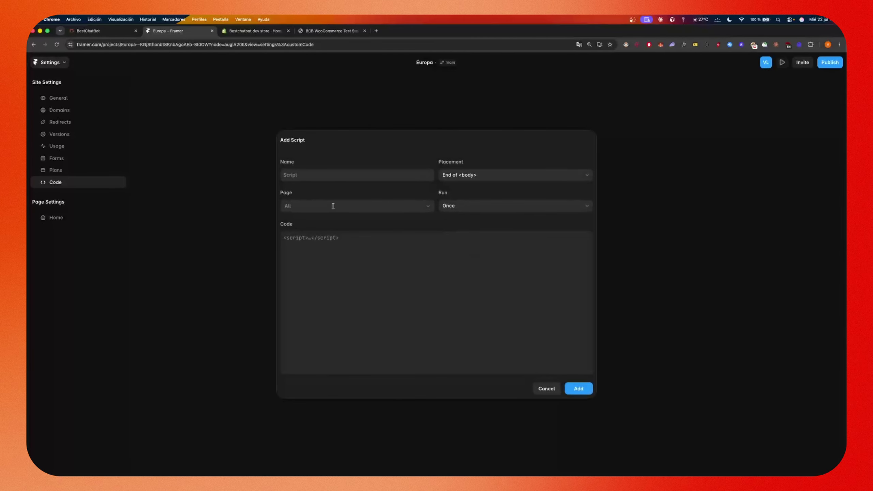
text(BCB Framer Integration)
click(485, 175)
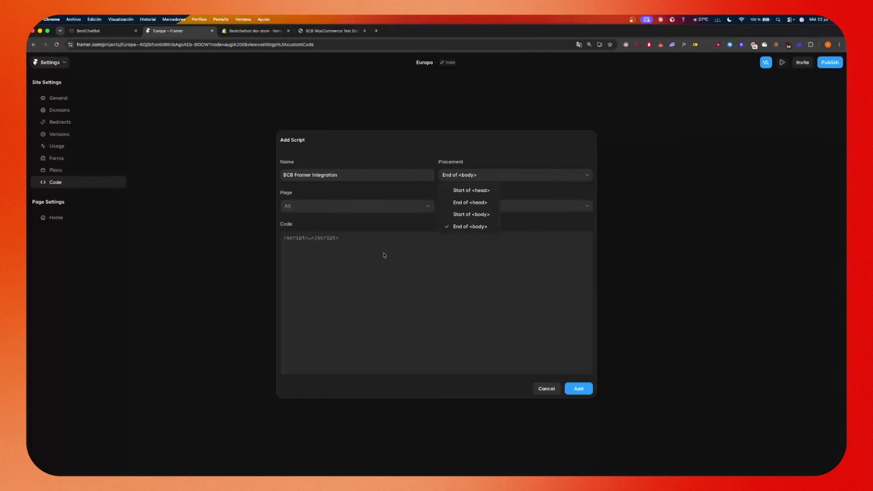
click(416, 250)
key(super+v)
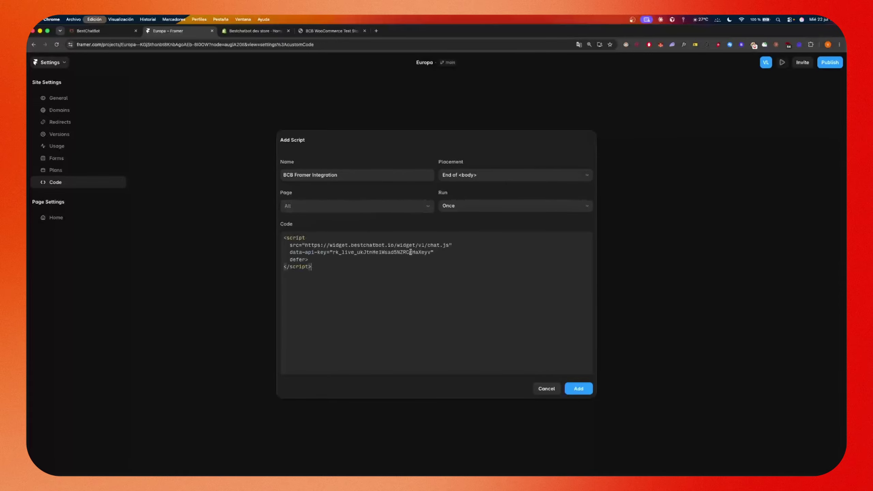
click(579, 390)
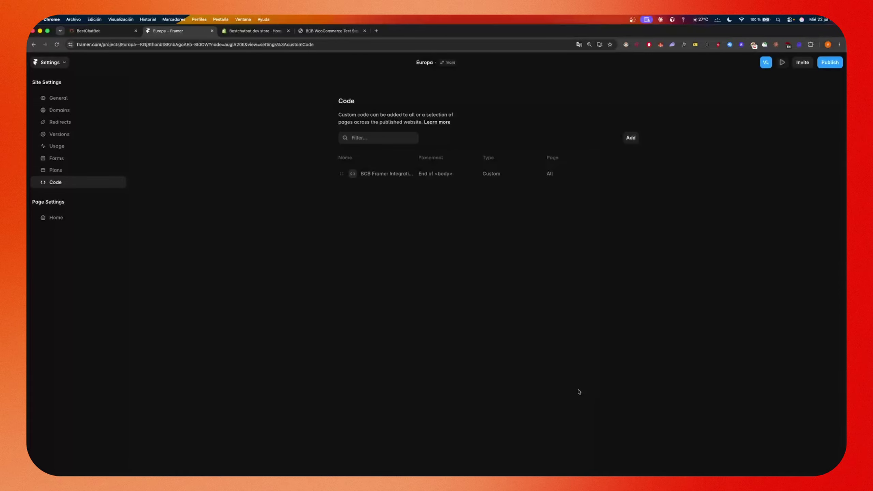
- Publish the updated Europa site from Framer and open its live page on the framer.app domain
click(833, 67)
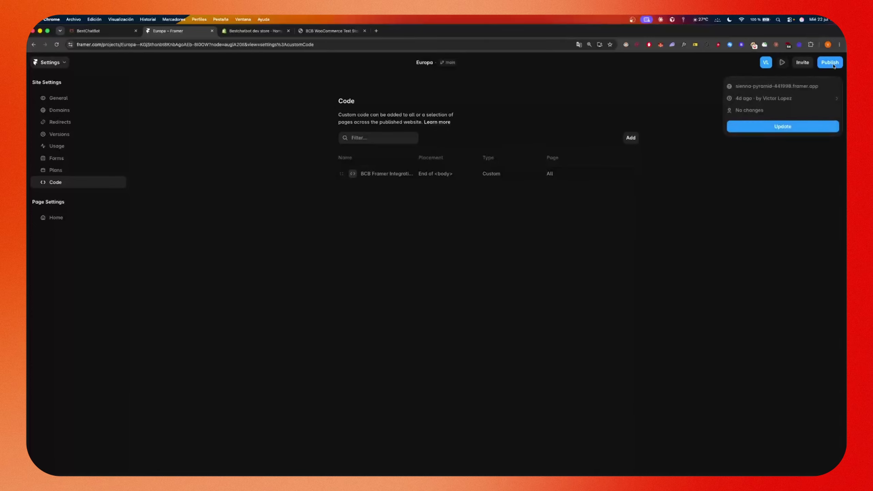
click(777, 132)
click(778, 86)
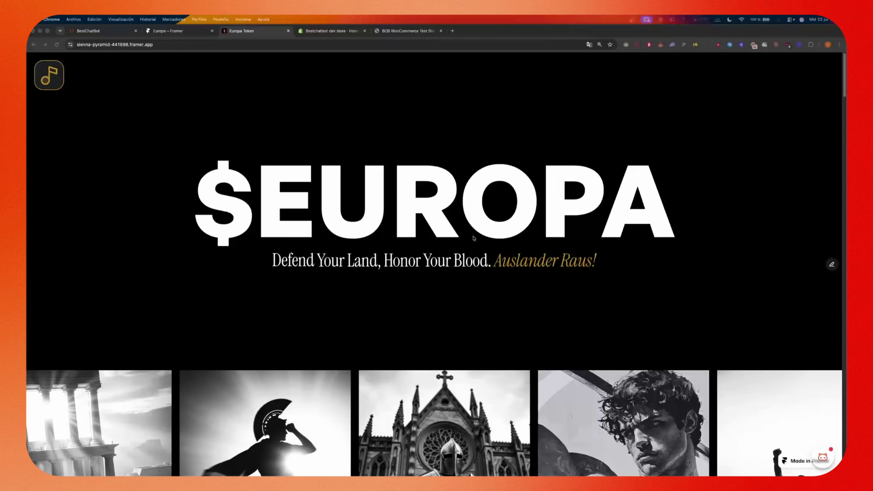
- Open the chat widget on the live Europa site and ask "Can I integrate bestchatbot into discord?"
click(823, 458)
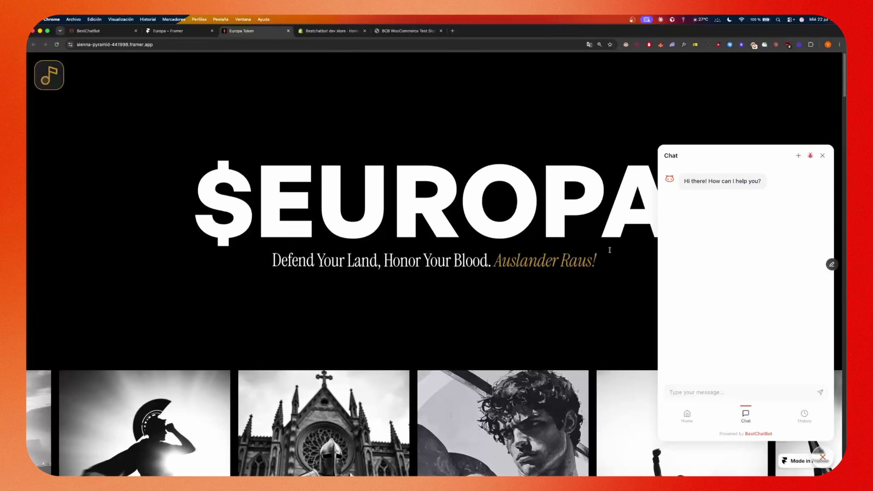
key(super+v)
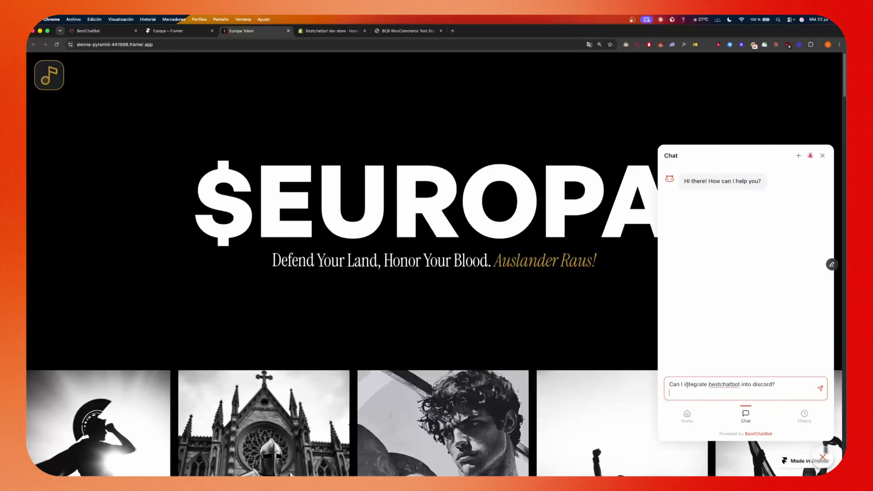
key(BackSpace)
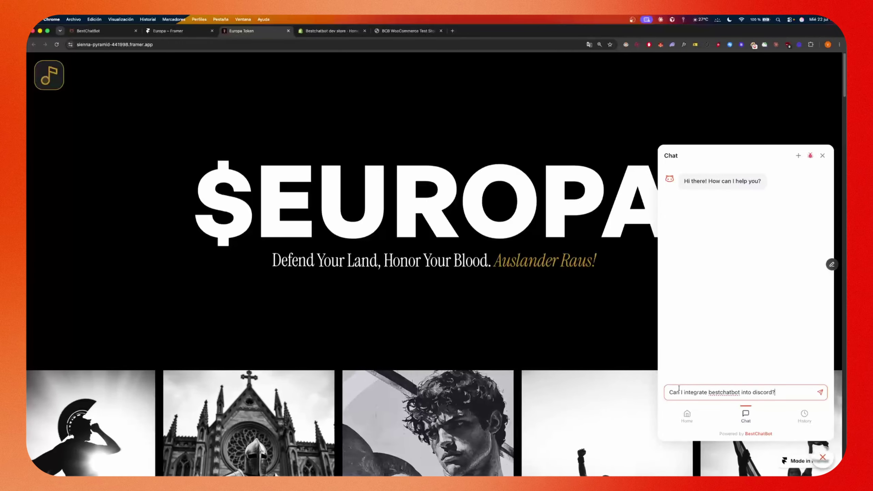
click(820, 394)
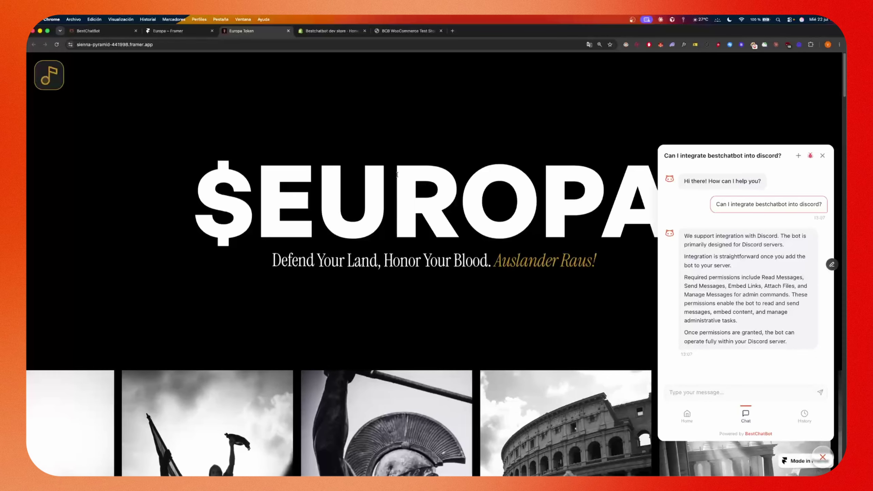
- Ask the chat widget "What about Slack?" as a follow-up and examine its reply
click(740, 393)
text(What ab)
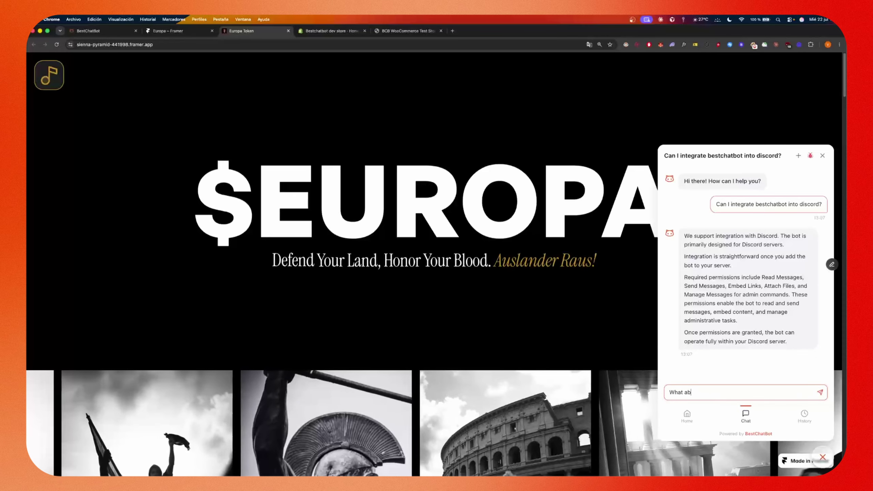
text(out Slack?)
key(Return)
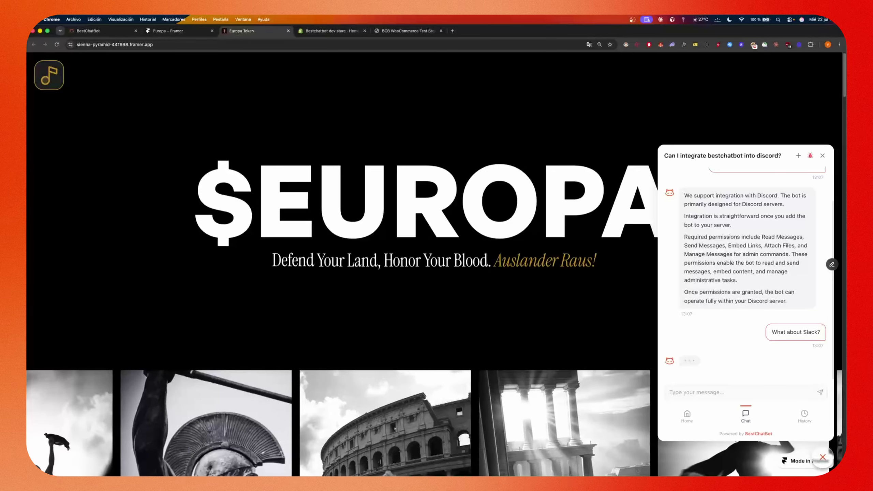
drag(684, 256, 751, 257)
click(733, 258)
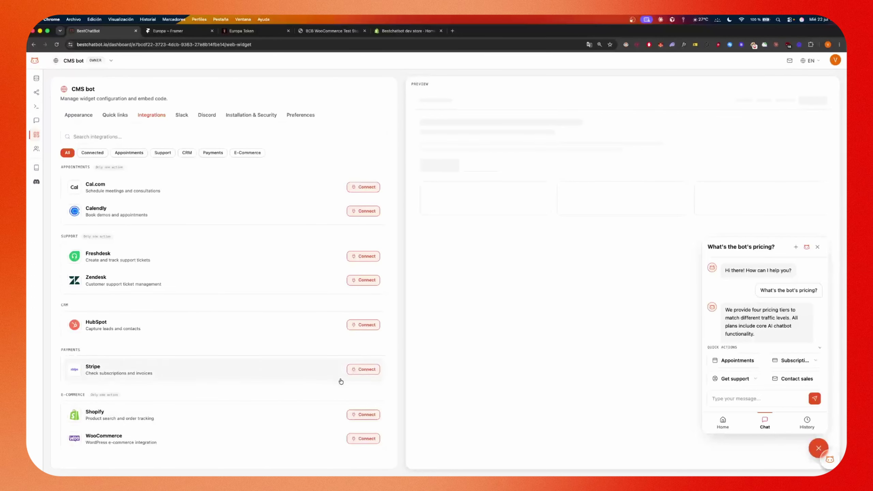
- Start the Shopify connection for CMS bot, and look up the dev store's myshopify.com domain in a new browser tab
click(363, 415)
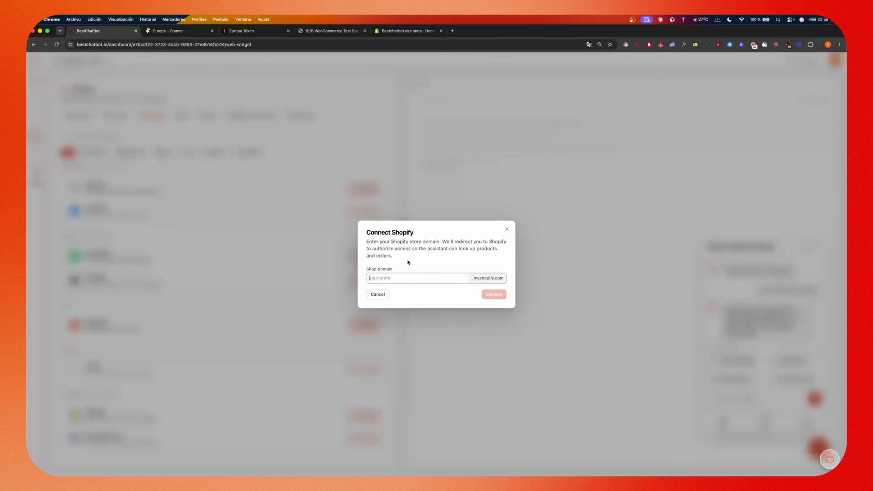
click(417, 31)
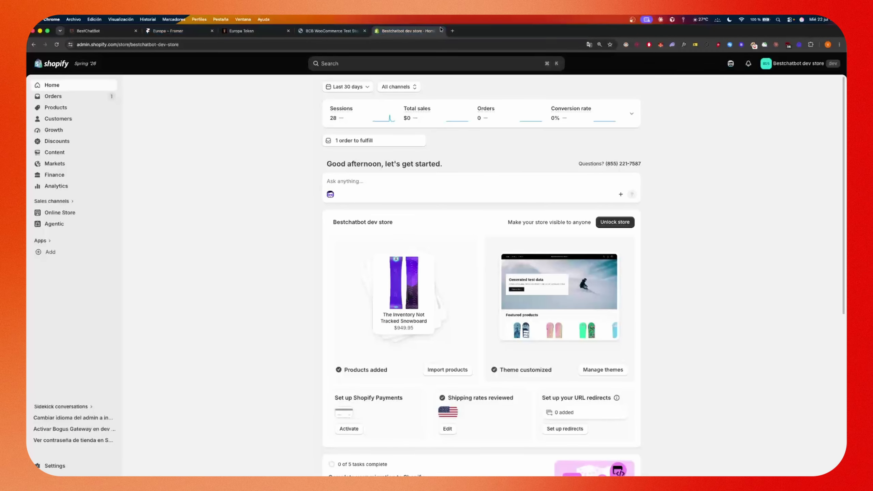
click(452, 30)
text(dev3)
key(BackSpace)
key(BackSpace)
key(BackSpace)
key(BackSpace)
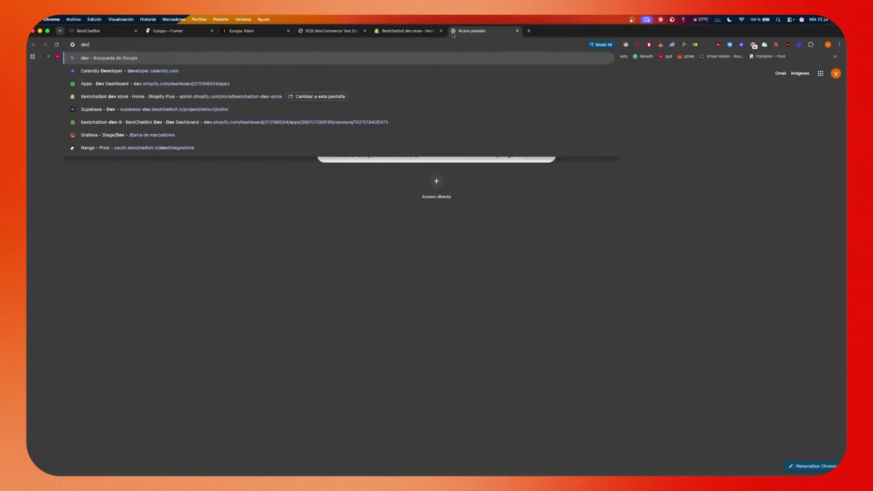
text(bestchatbot-)
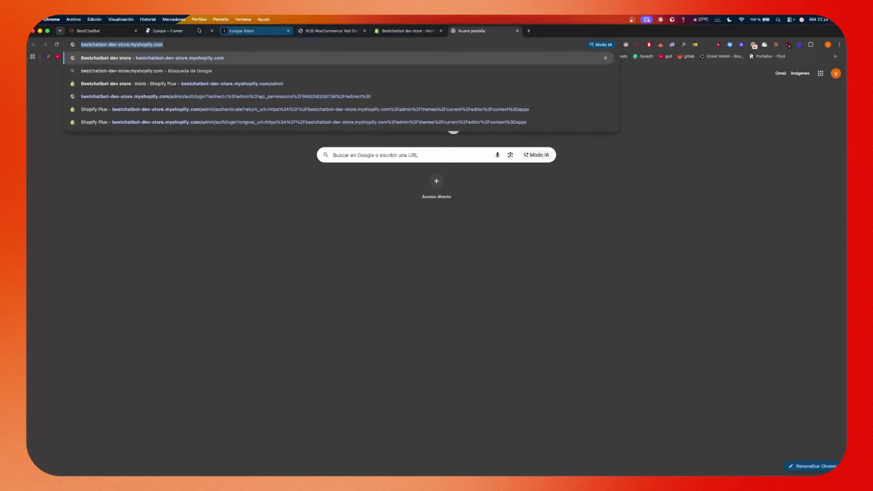
- Switch back to BestChatBot, enter bestchatbot-dev-store as the shop domain, and submit the Shopify connection
click(169, 30)
click(88, 31)
key(super+v)
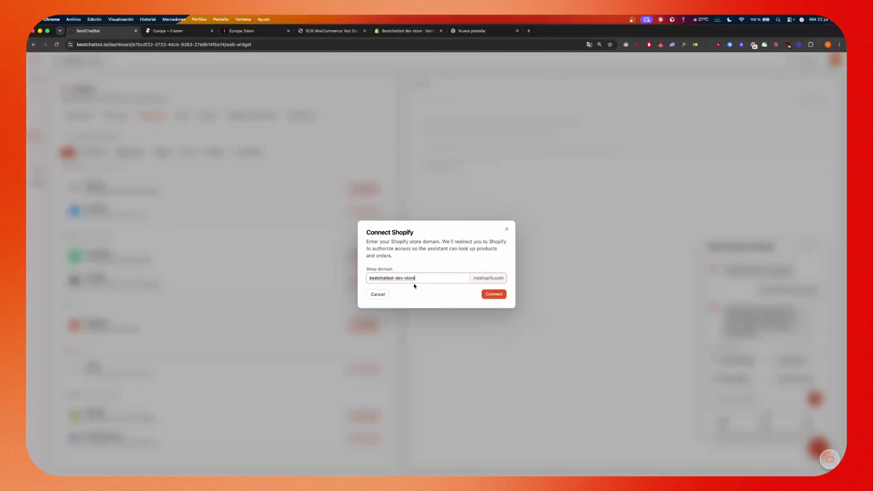
click(499, 295)
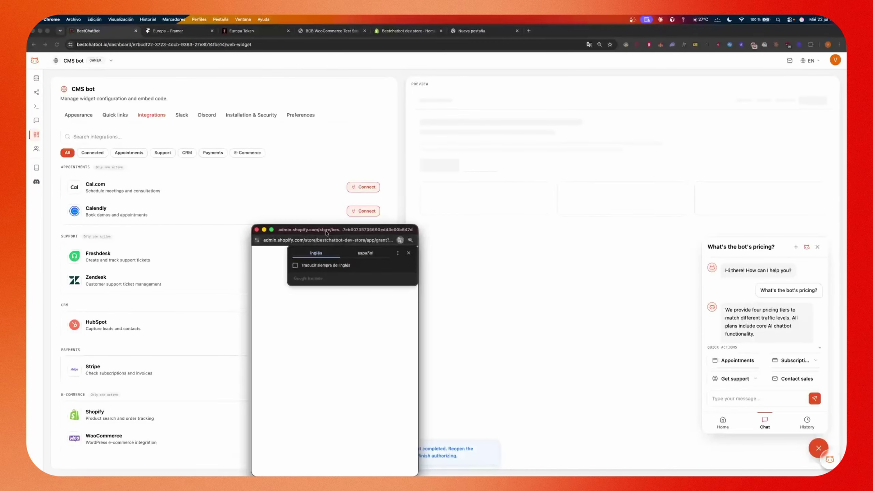
- Enlarge the Shopify authorization window and install the bcb-shop-agentic app in the Bestchatbot dev store
drag(326, 246, 490, 149)
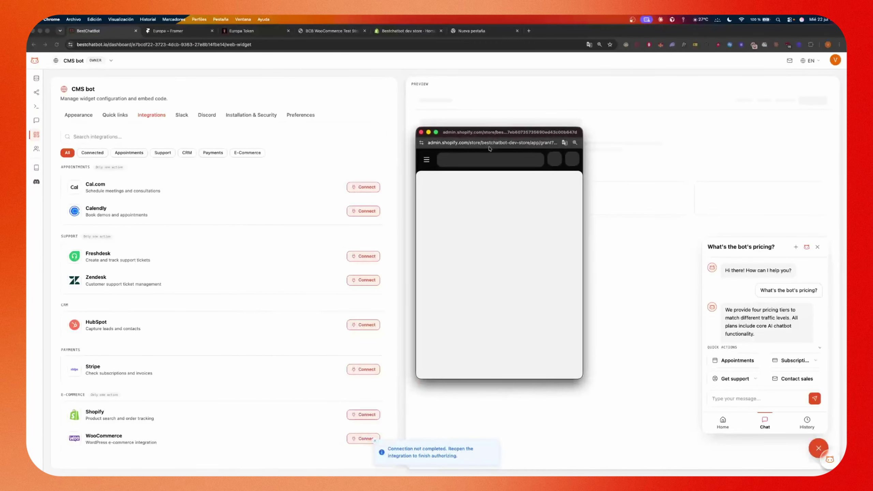
scroll(510, 209, down, 2)
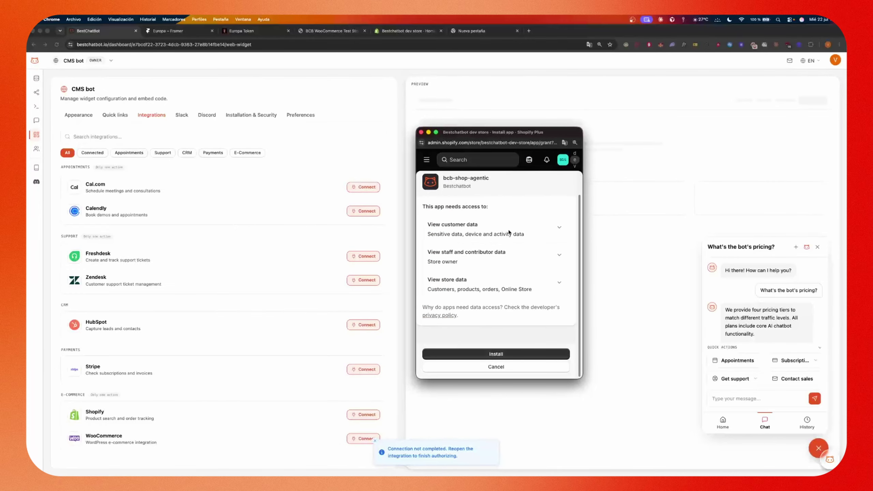
drag(580, 380, 619, 401)
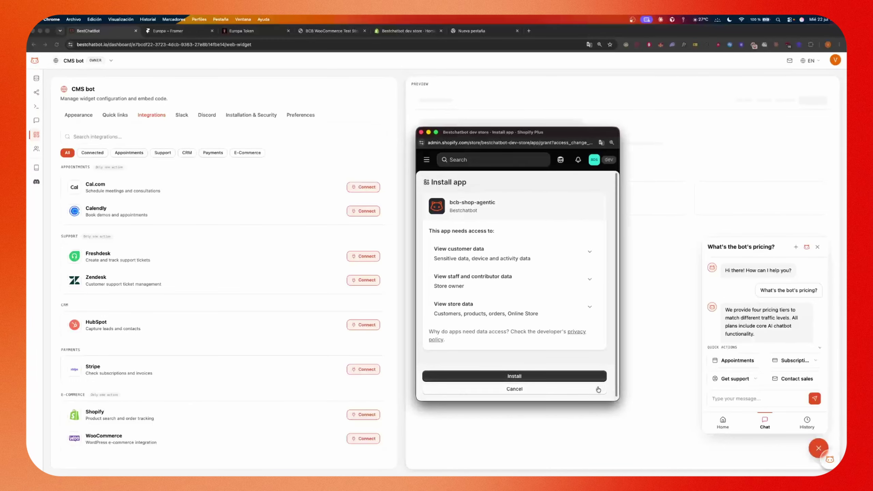
click(521, 376)
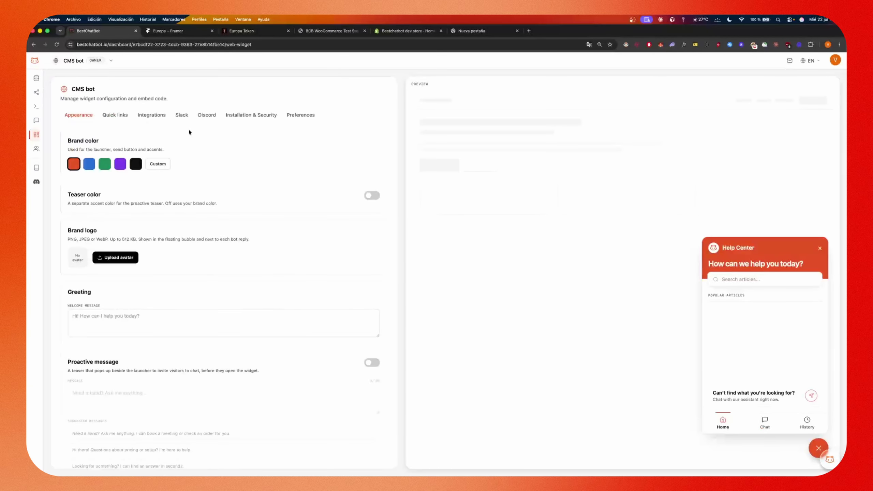
- Open the connected Shopify integration's details and launch the theme editor for the test-data (live) theme
click(147, 116)
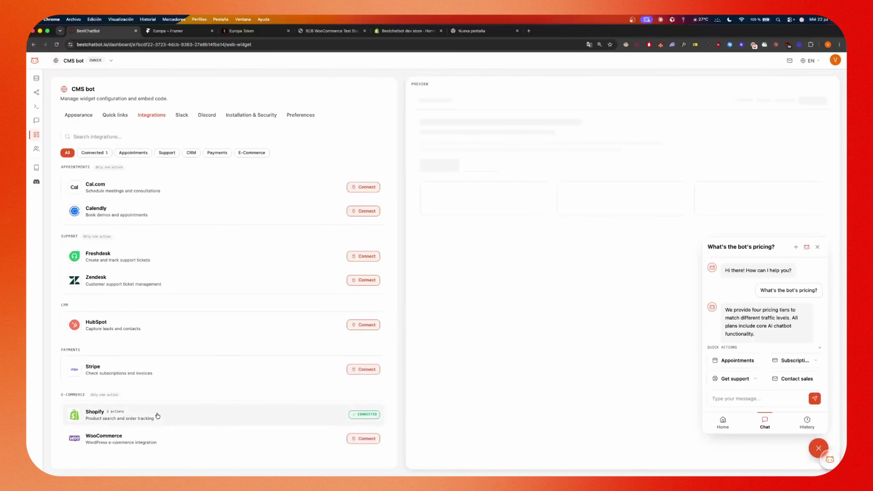
click(157, 414)
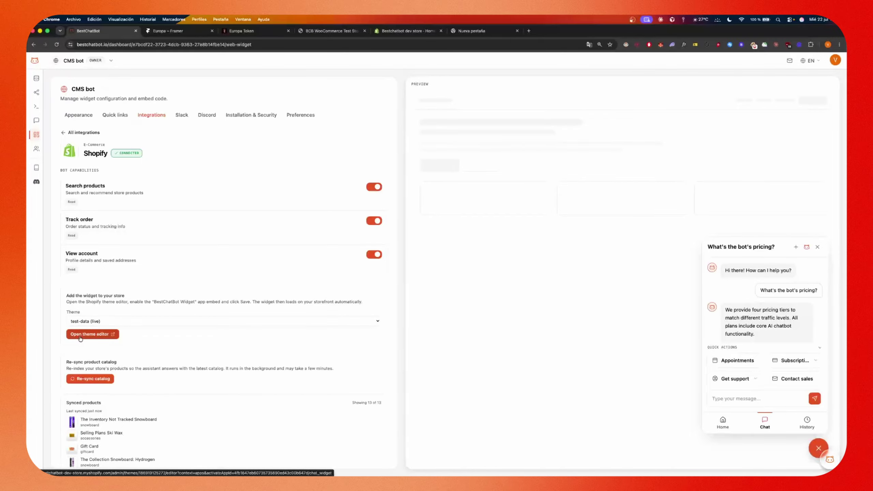
click(83, 335)
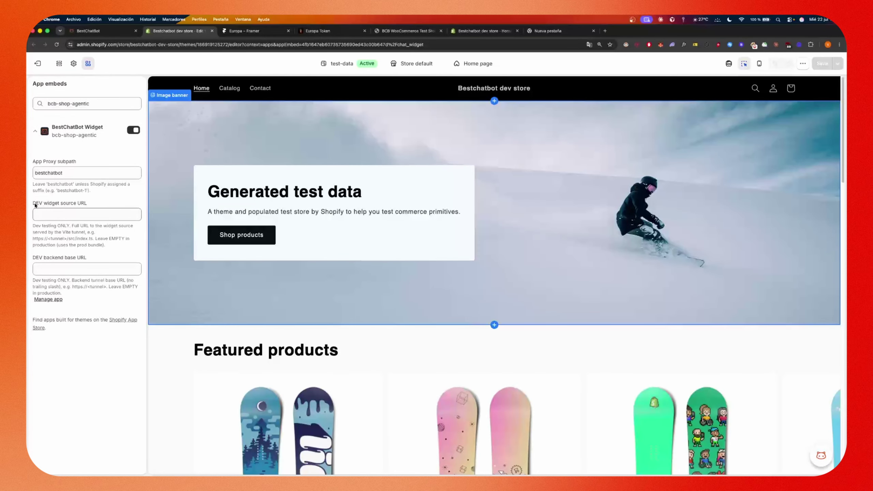
- Check the BestChatBot Widget app embed's DEV widget source URL and DEV backend base URL fields, and the theme's save option
click(38, 214)
click(70, 259)
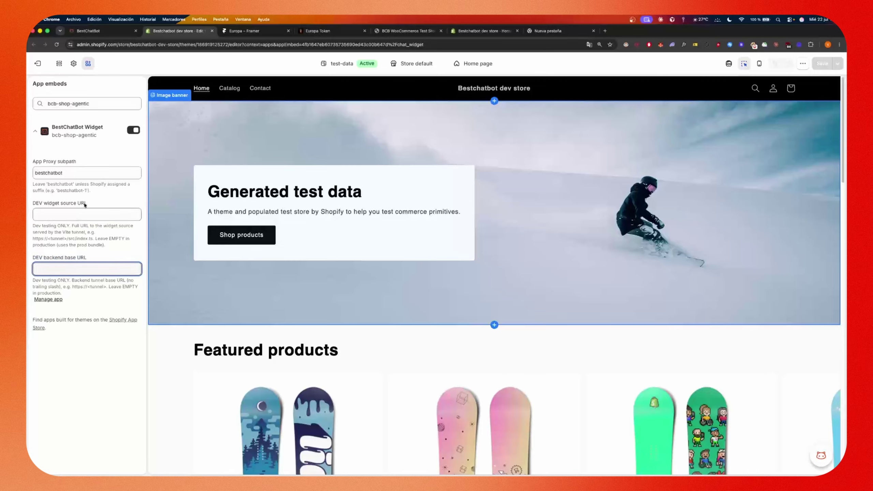
click(82, 214)
click(817, 75)
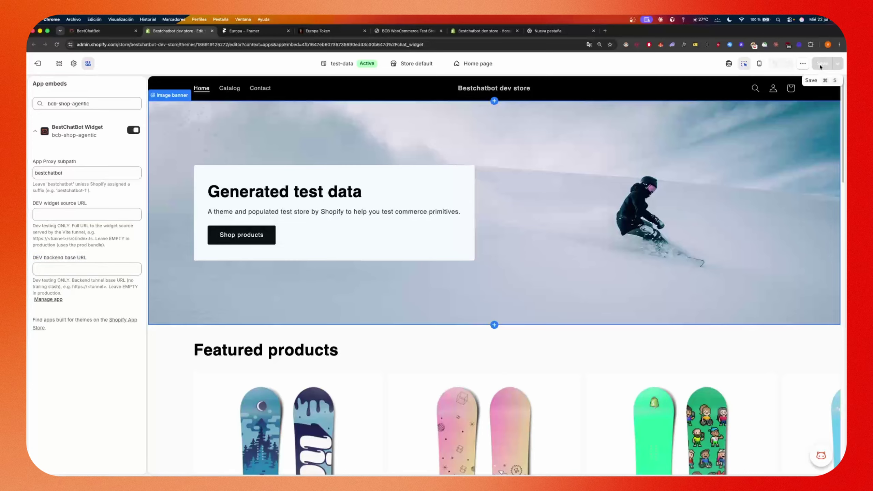
- Copy the store name from the theme editor's address, open bestchatbot-dev-store.myshopify.com in the spare browser tab, and enter the store password
click(182, 44)
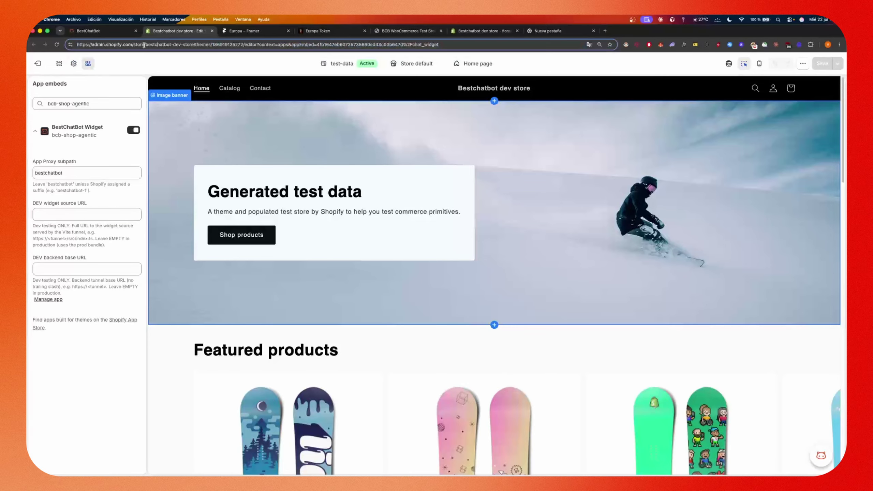
drag(145, 44, 196, 45)
key(super+c)
click(549, 30)
key(super+v)
key(Return)
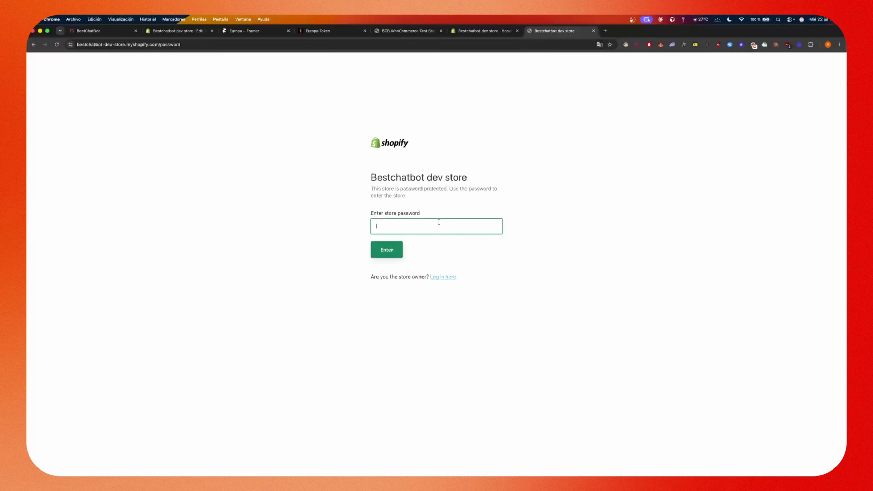
text(*)
key(Return)
- Open the chat widget on the Shopify storefront and ask "What products are available in the shop?"
scroll(654, 192, down, 5)
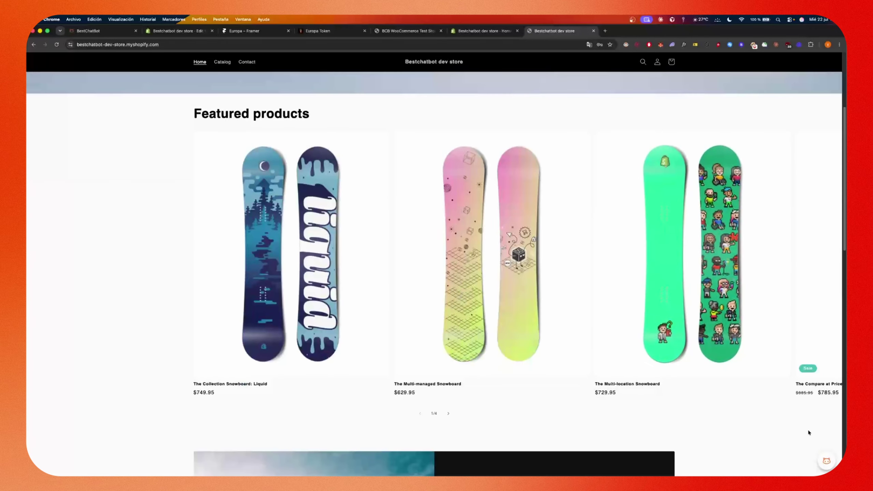
click(827, 461)
click(760, 430)
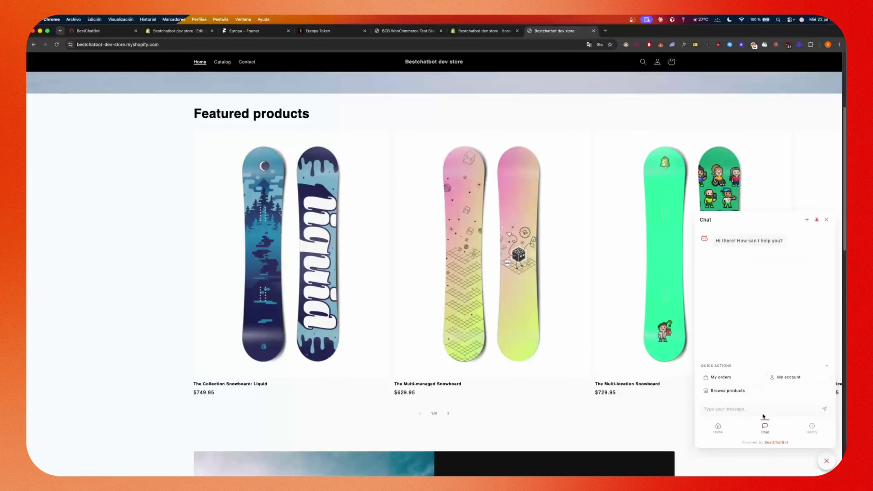
click(740, 409)
text(What product)
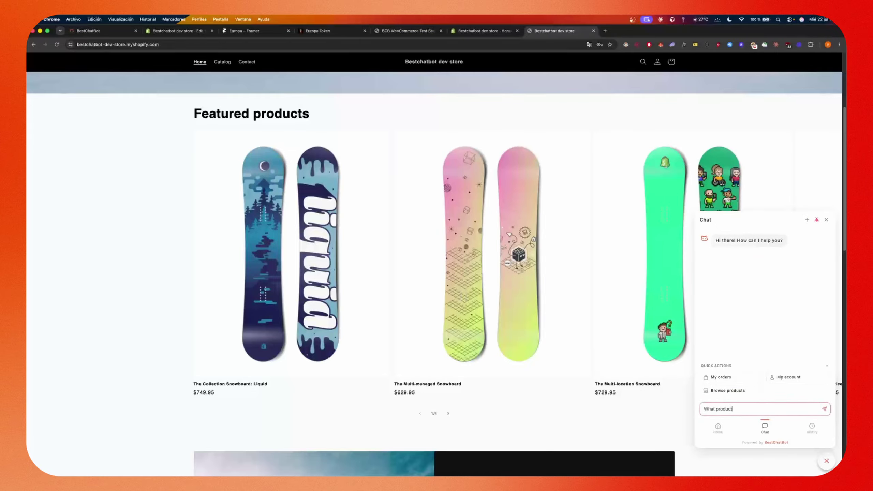
text(s are available in the shop?)
key(Return)
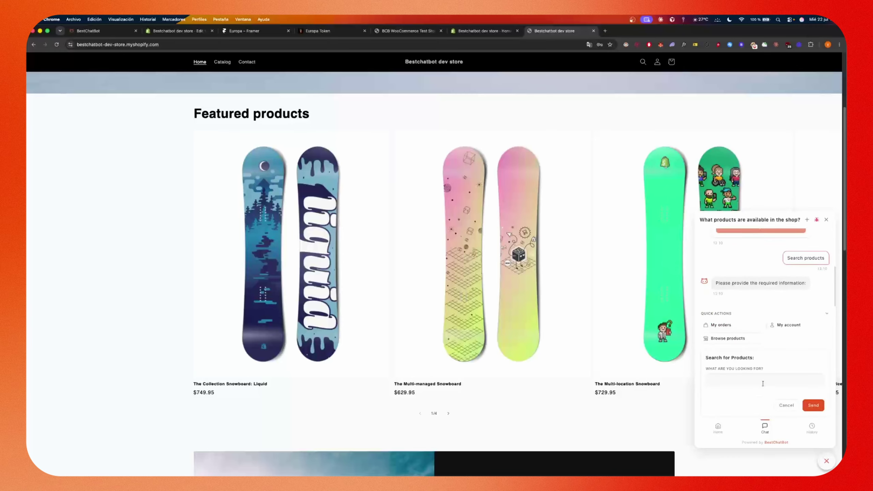
- Search for Snowboards in the chat widget's product search form and browse through the returned product cards
click(764, 381)
text(Snowb)
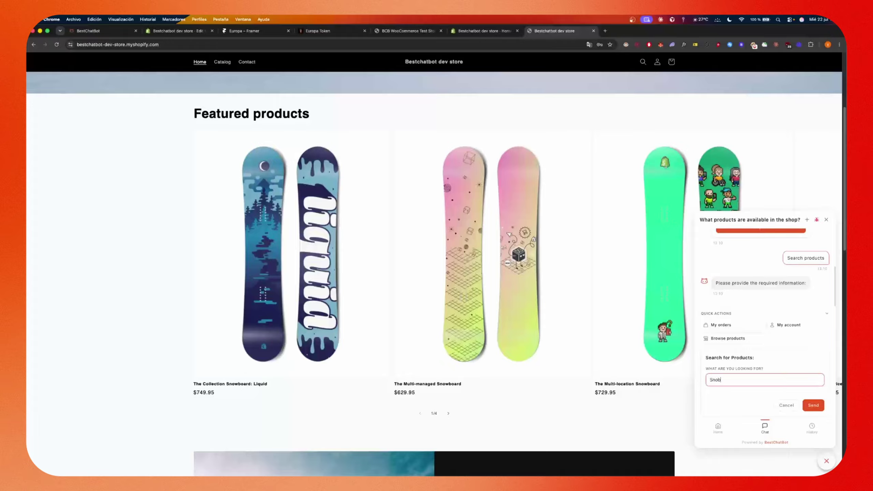
text(oards)
key(Return)
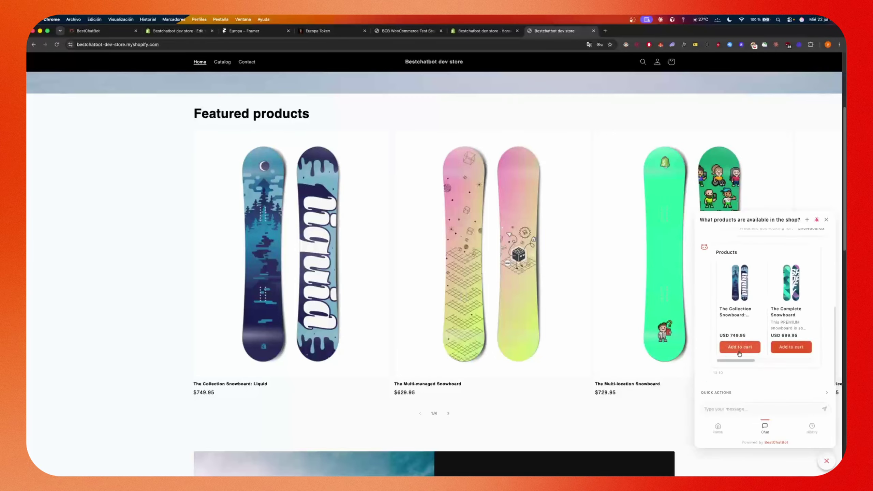
scroll(737, 358, up, 1)
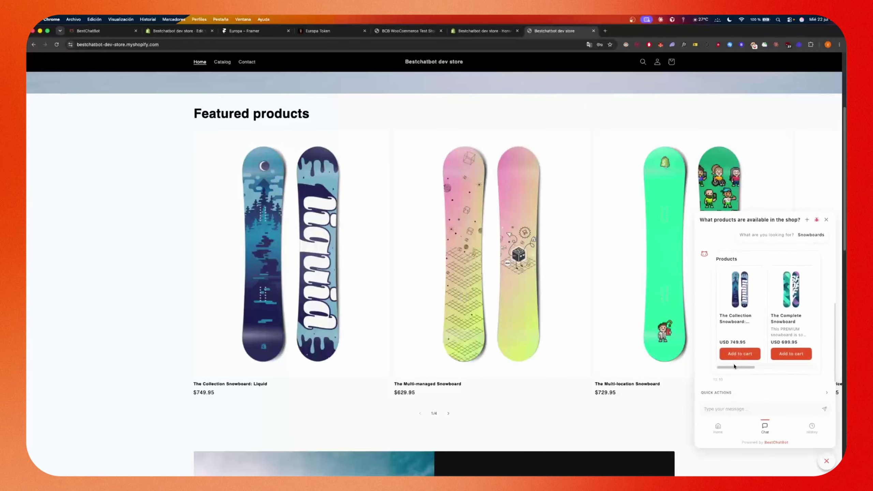
scroll(734, 367, right, 5)
- Ask the storefront chat widget "can i add bestchatbot to slack?"
click(713, 409)
text(can i)
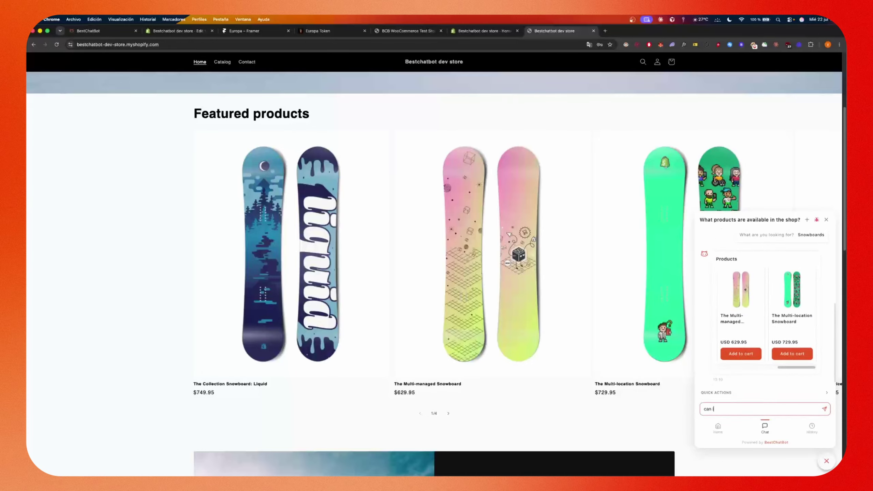
text( add bestchatbot to slack?)
key(Return)
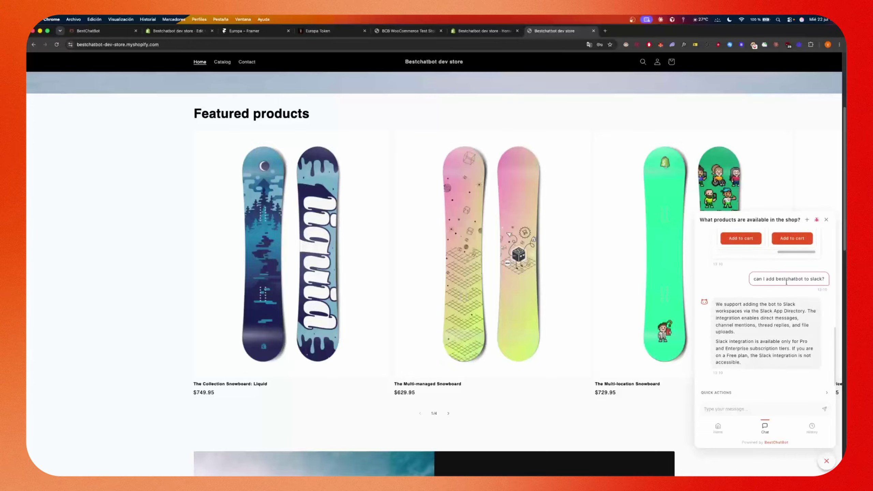
- Review the storefront chat conversation and the Shopify integration's product catalog re-sync section on the CMS bot dashboard
scroll(786, 282, up, 5)
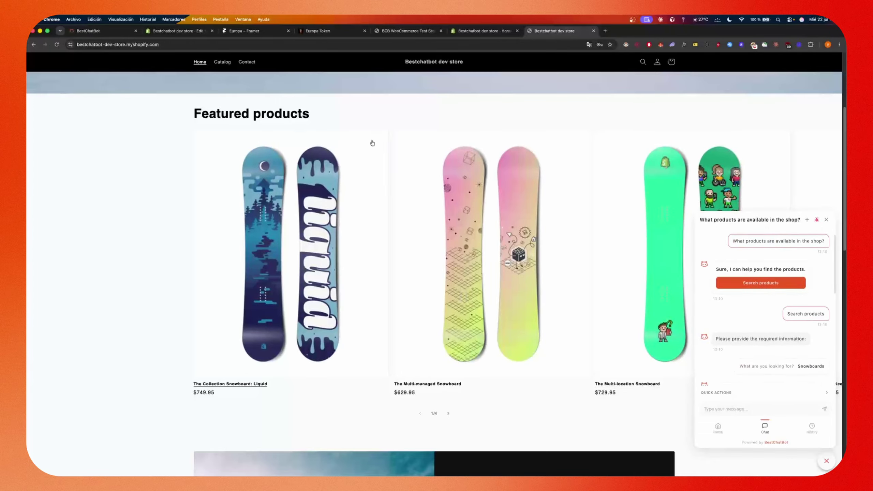
scroll(746, 288, down, 5)
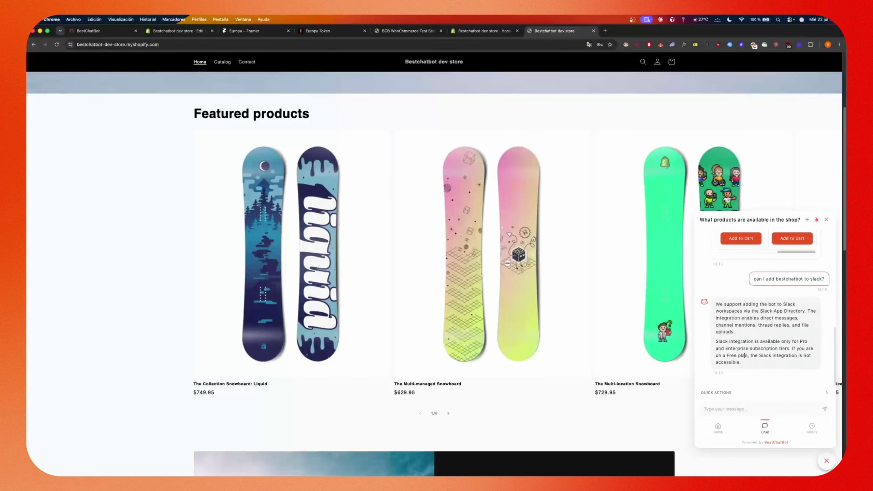
click(99, 31)
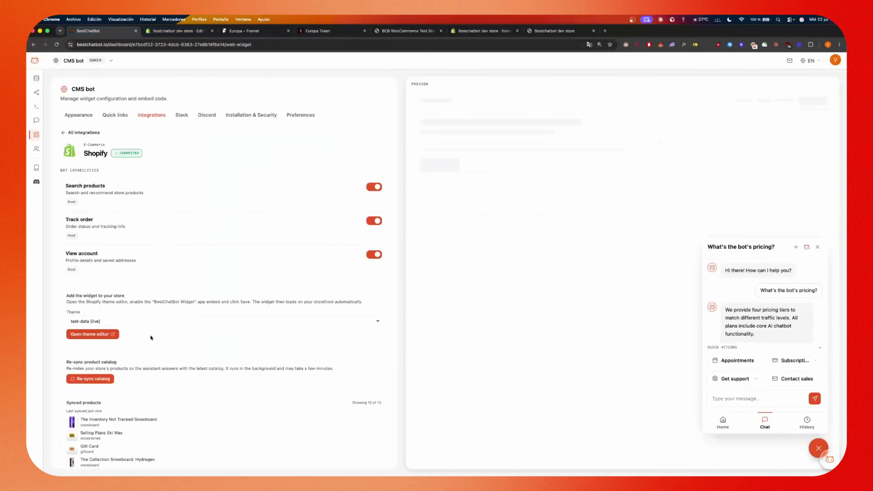
scroll(151, 337, down, 3)
drag(64, 282, 117, 282)
click(108, 282)
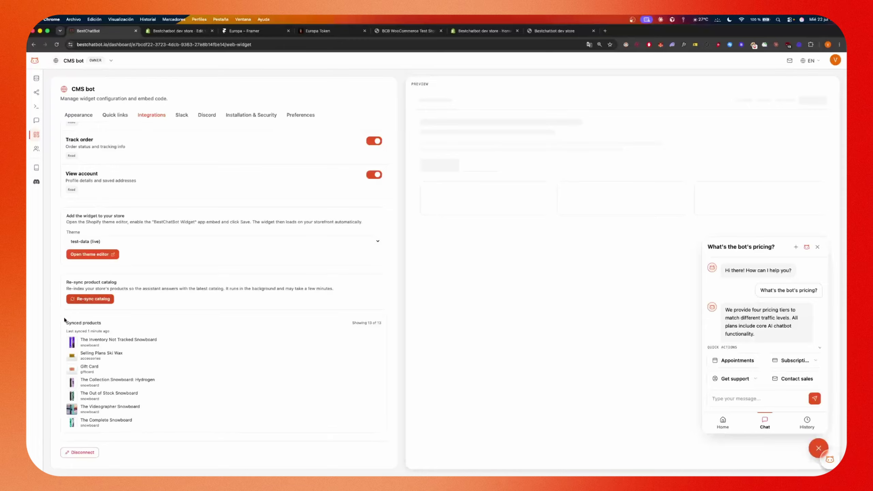
scroll(180, 302, up, 3)
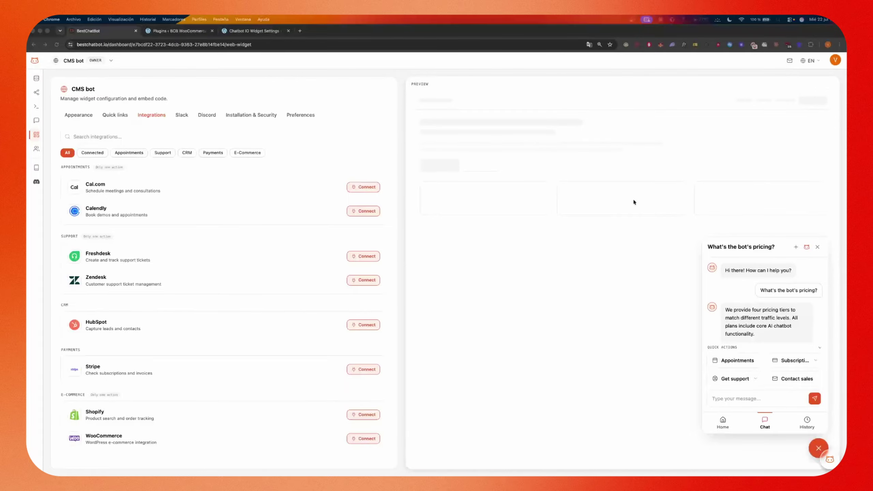
- Switch to the WordPress admin and search the plugin directory for "chatbot io widget" to locate the Chatbot IO Widget plugin
click(252, 32)
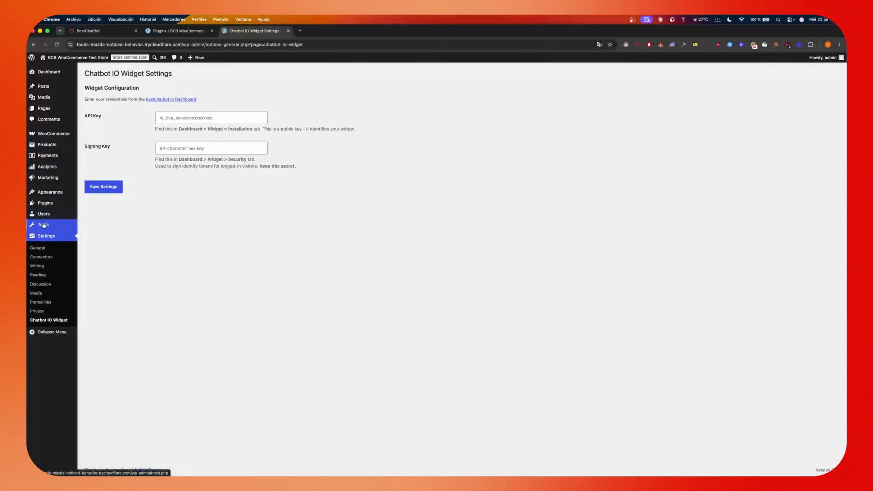
mouse_move(48, 198)
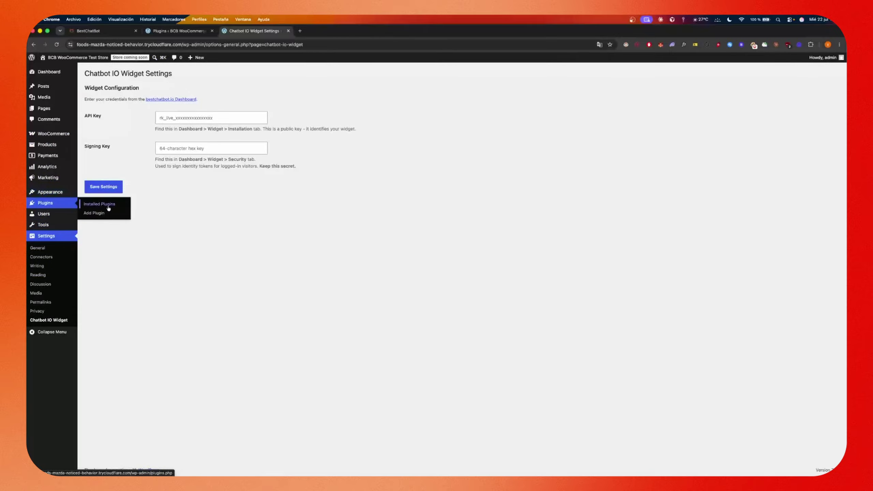
click(106, 210)
click(756, 103)
text(Chatbot i)
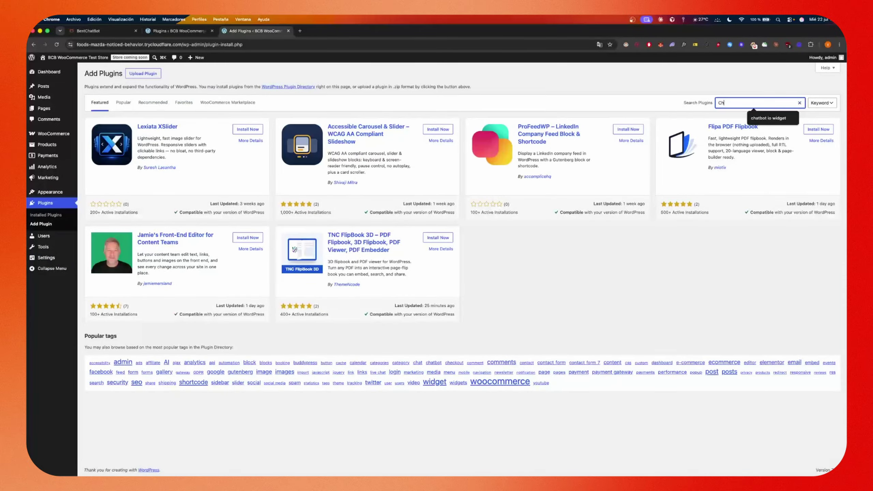
click(768, 118)
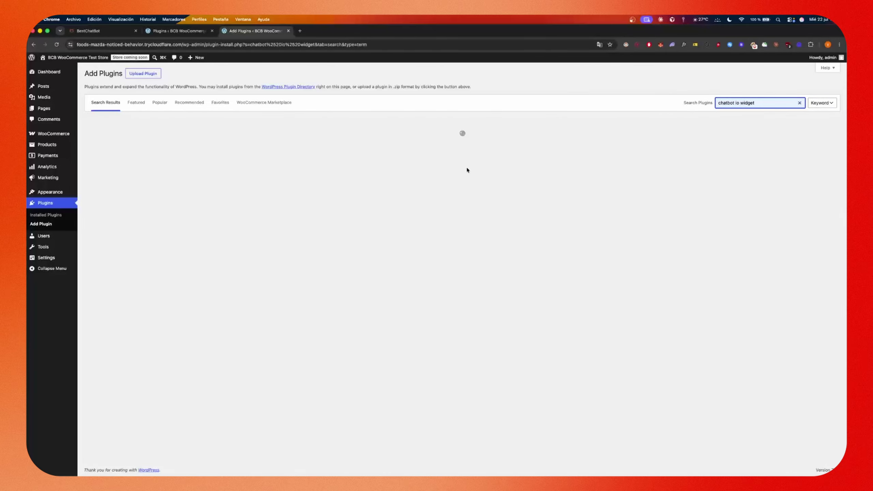
scroll(485, 215, down, 10)
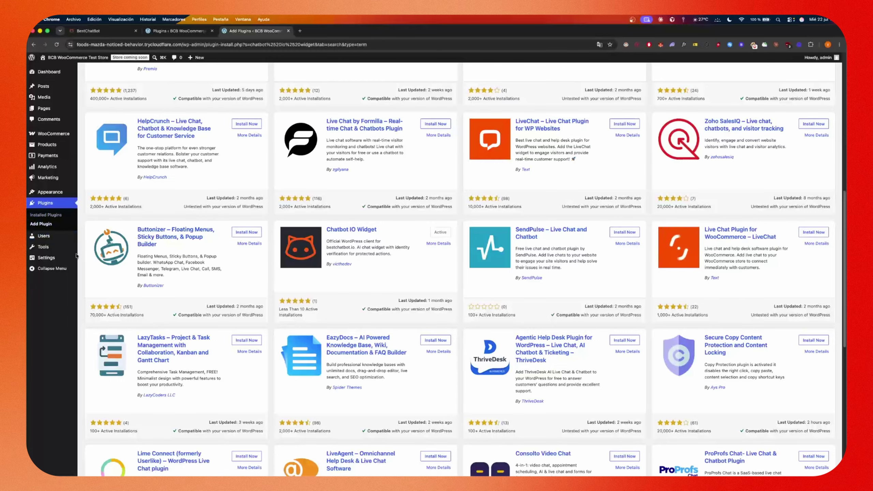
- Open the Chatbot IO Widget settings in WordPress and paste in the API key copied from CMS bot's Installation & Security page
mouse_move(46, 257)
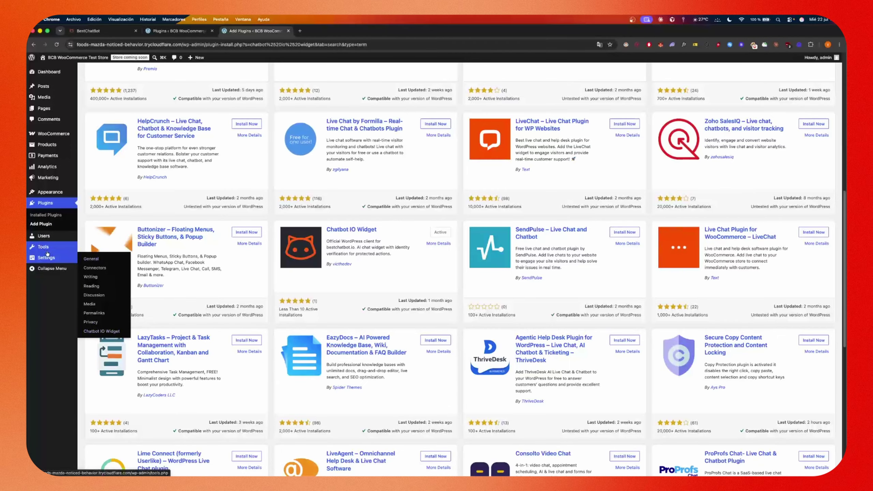
click(102, 331)
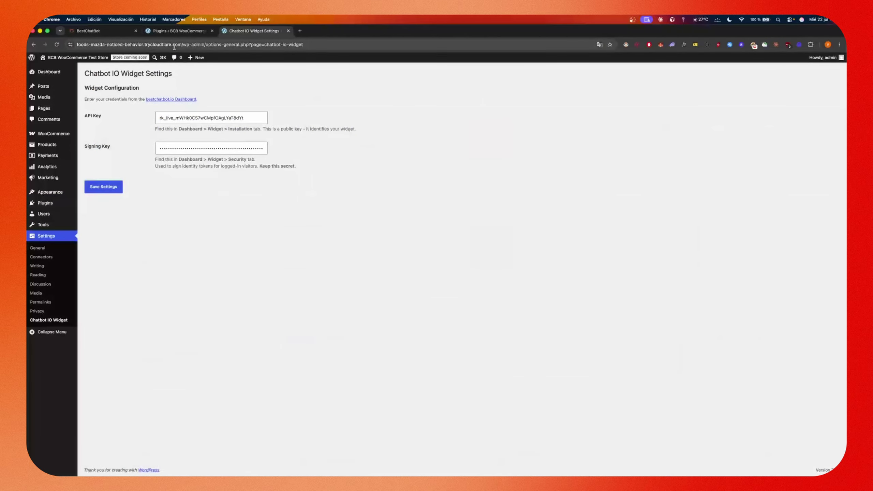
click(88, 31)
click(244, 119)
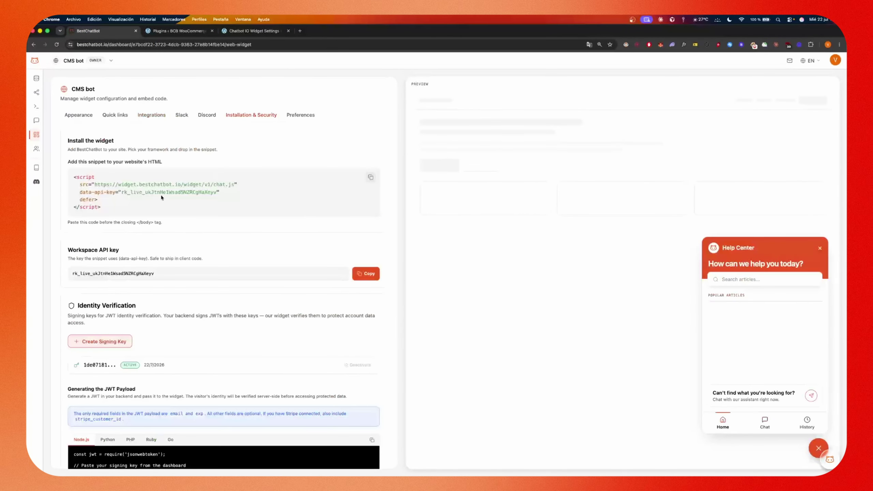
double_click(161, 193)
key(super+c)
click(255, 31)
click(248, 125)
key(super+v)
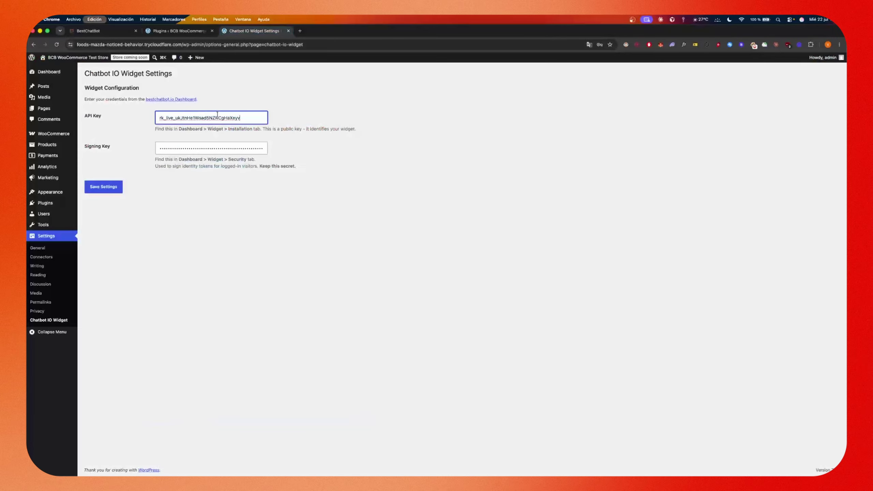
- Create a new signing key for CMS bot, paste it into the WordPress widget's Signing Key field, and save the settings
click(98, 31)
click(100, 342)
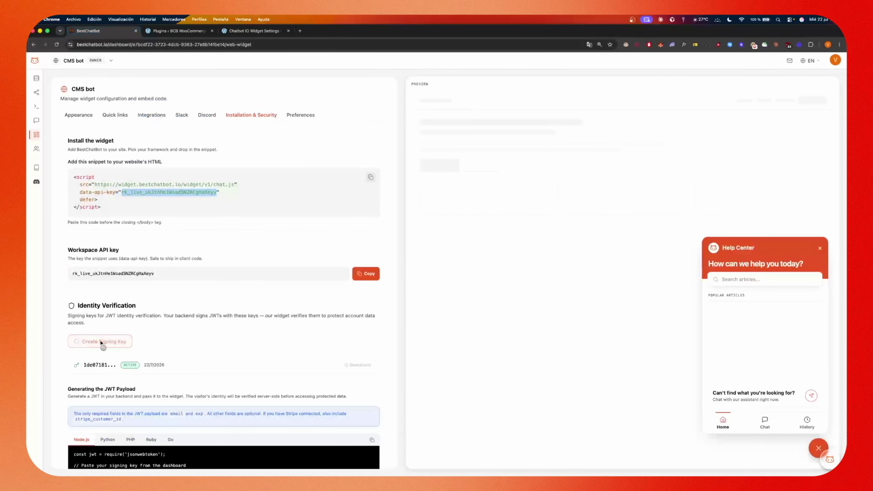
key(super+3)
key(super+v)
click(93, 188)
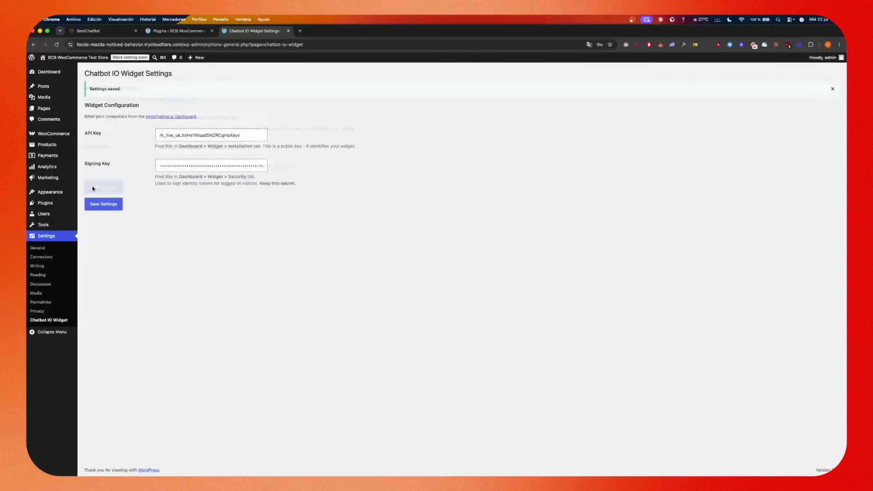
- Open the WordPress store's home page, foods-mazda-noticed-behavior.trycloudflare.com, in a new browser tab
click(140, 45)
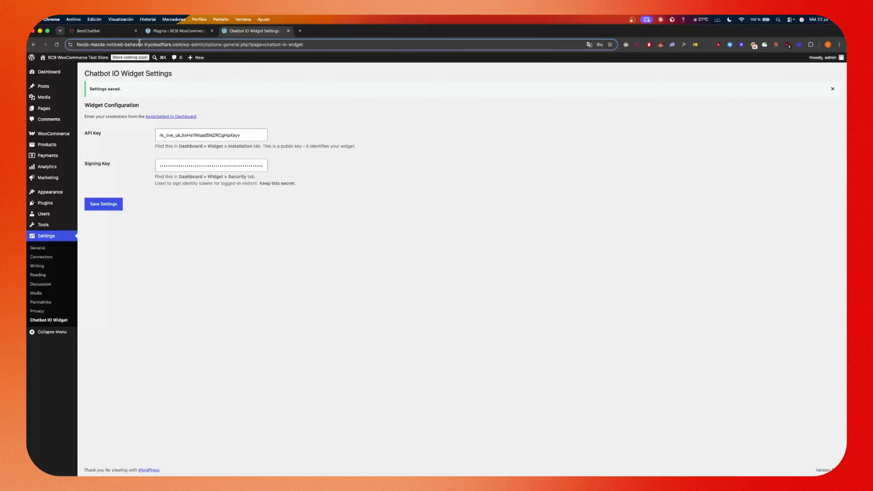
key(super+c)
key(super+t)
key(super+v)
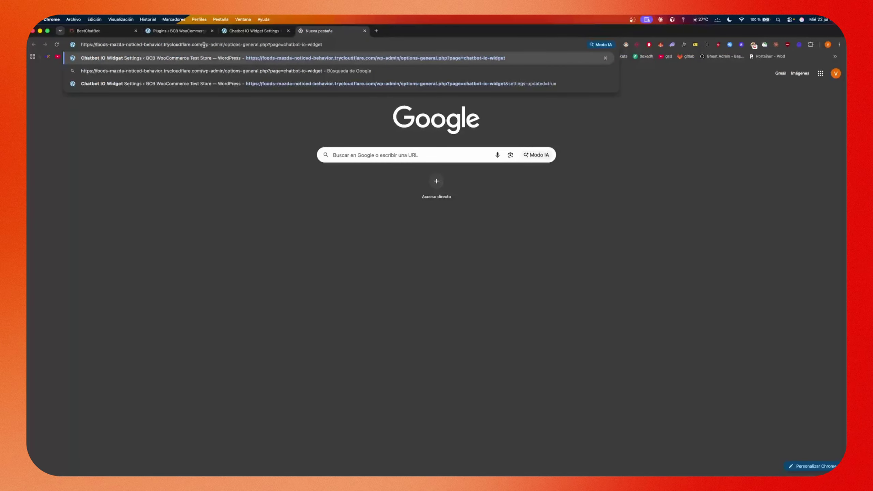
drag(203, 45, 611, 66)
key(BackSpace)
key(Return)
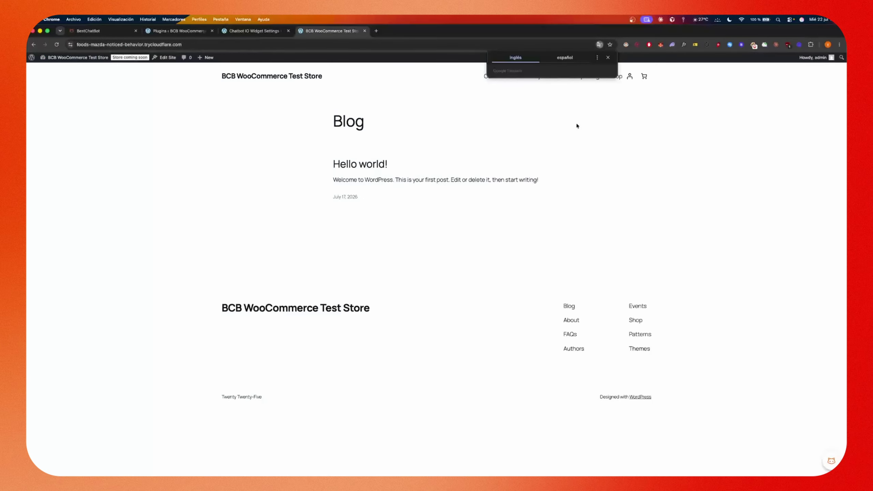
- Open the chat widget on the WooCommerce test store and ask "Can I add the bot to slack?"
click(830, 462)
click(825, 283)
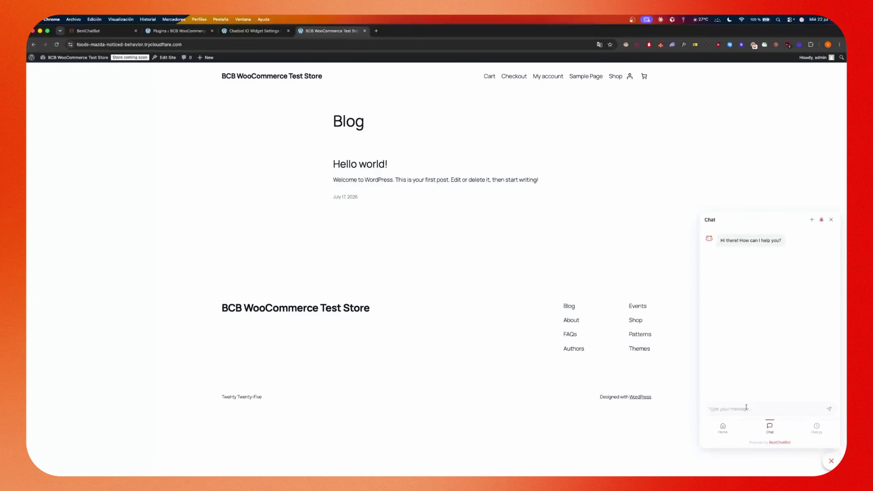
click(746, 409)
text(Can I add the bot)
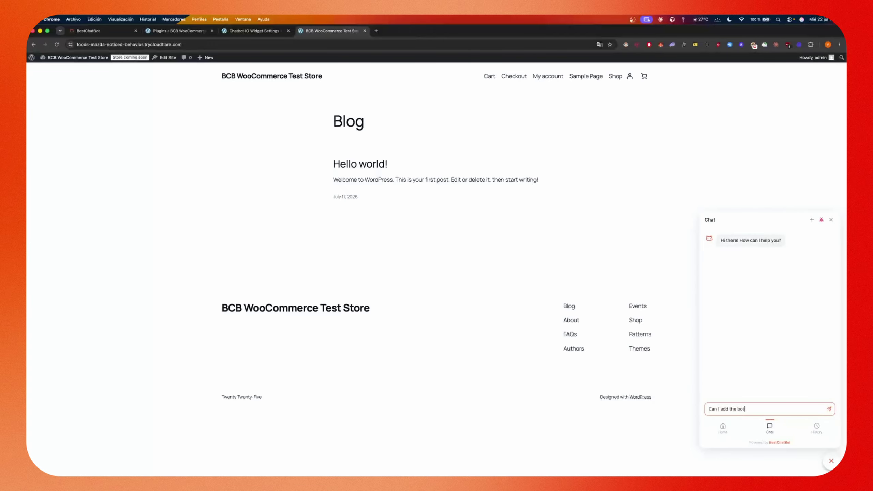
text( to slack?)
key(Return)
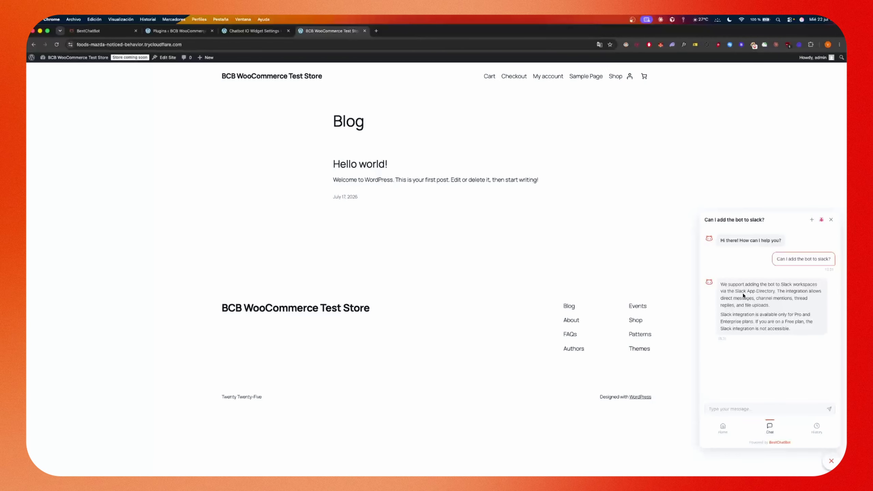
key(super+2)
click(88, 31)
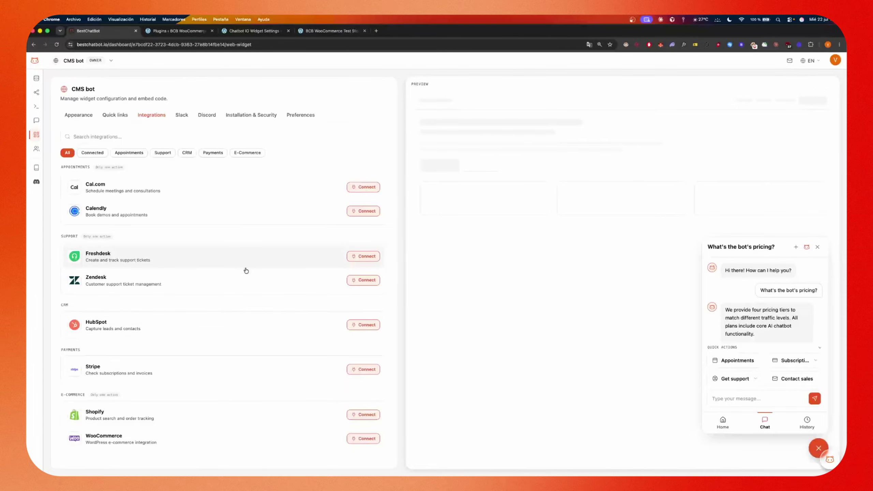
click(363, 439)
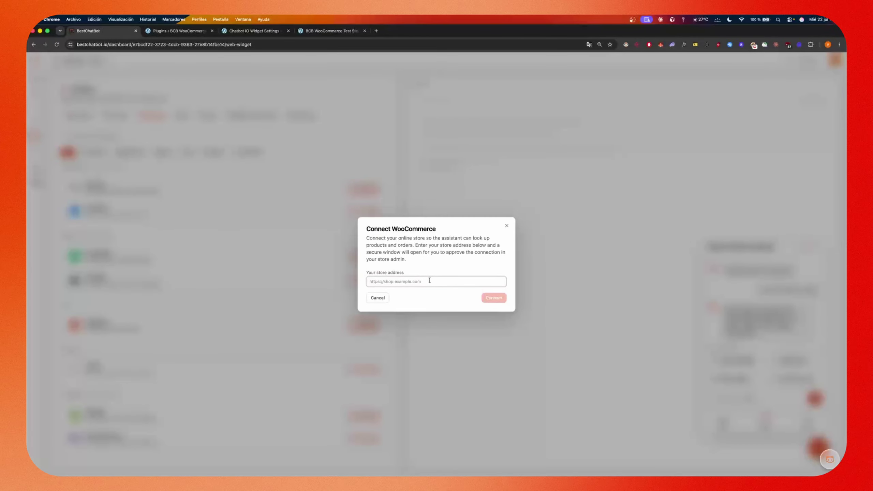
key(super+v)
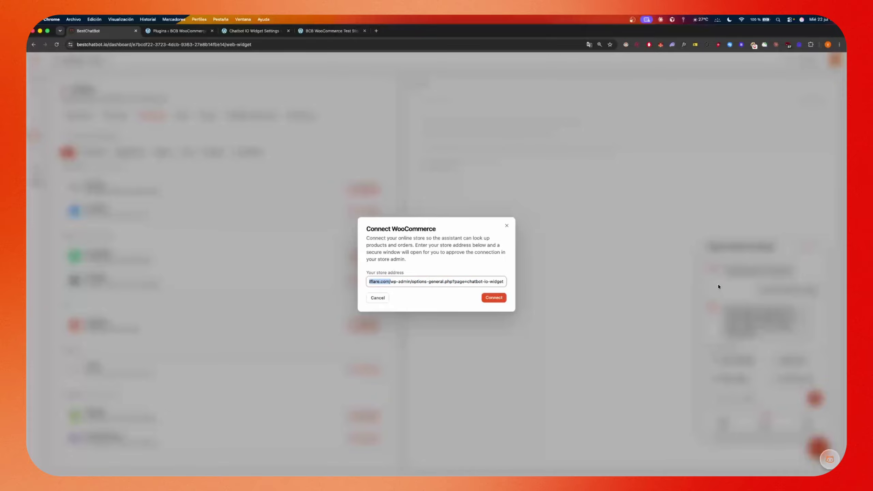
click(365, 291)
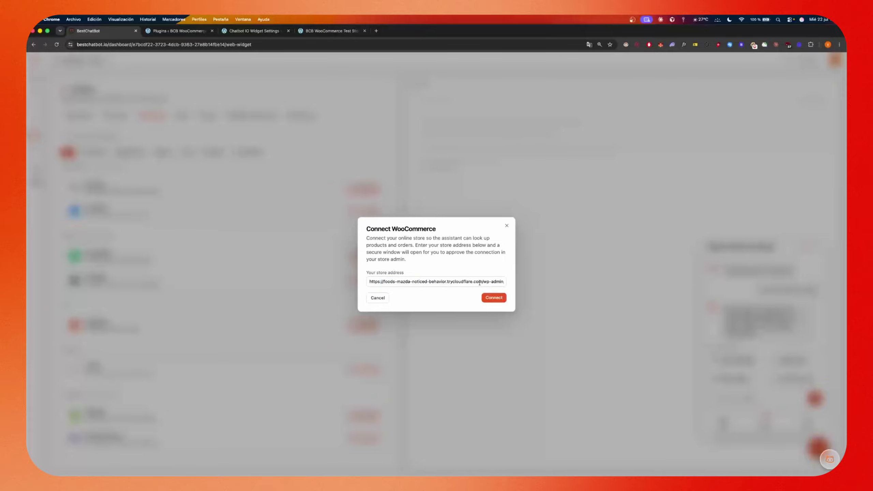
drag(482, 282, 647, 288)
key(BackSpace)
click(493, 298)
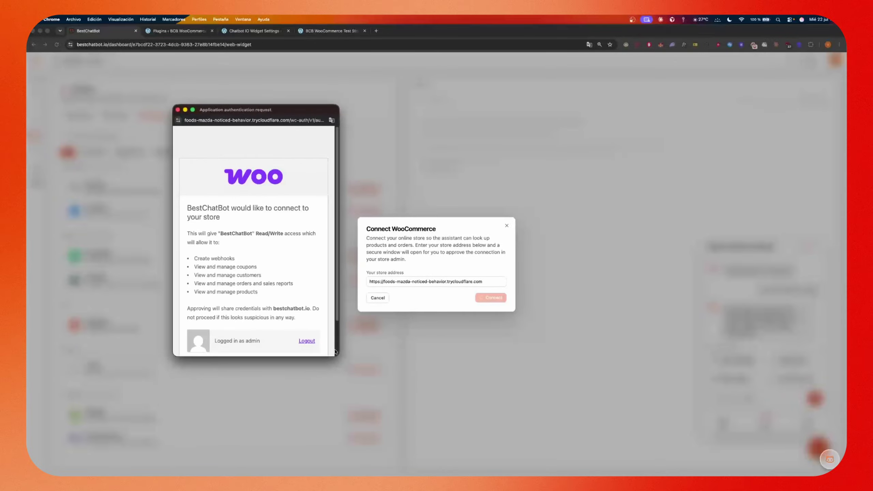
drag(337, 355, 360, 404)
drag(255, 112, 220, 83)
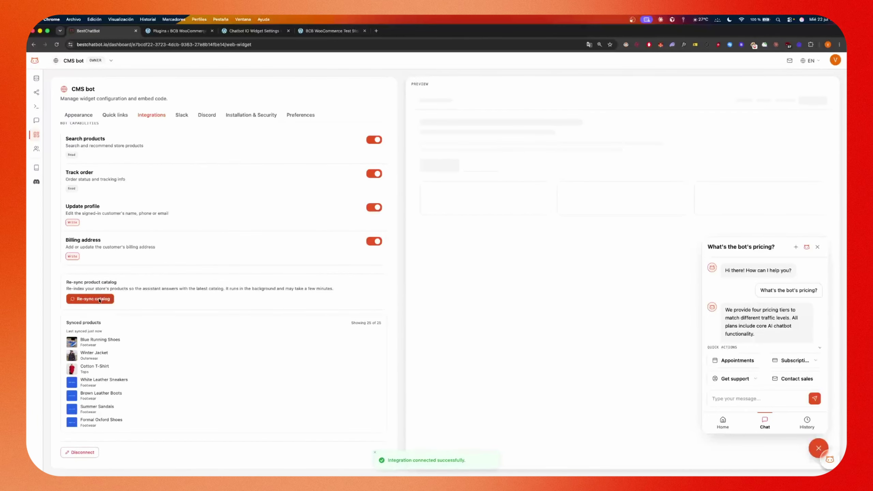
- Re-sync the WooCommerce product catalog and check its last sync status
click(99, 301)
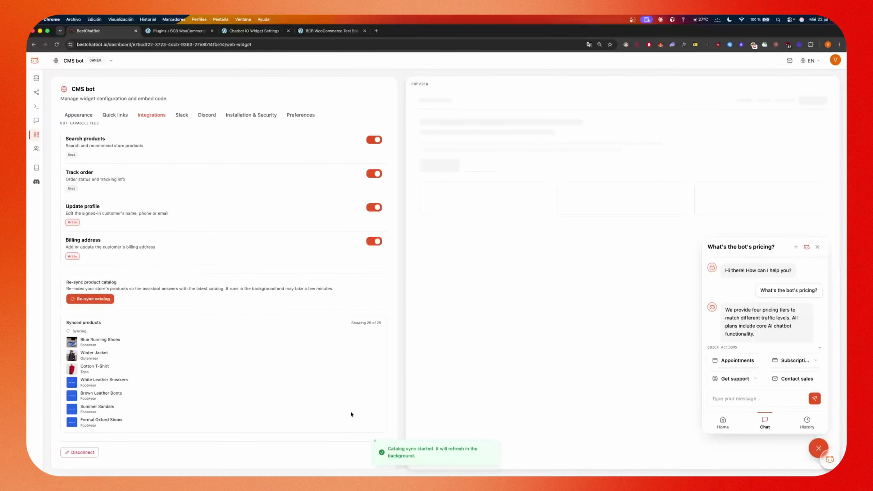
click(375, 441)
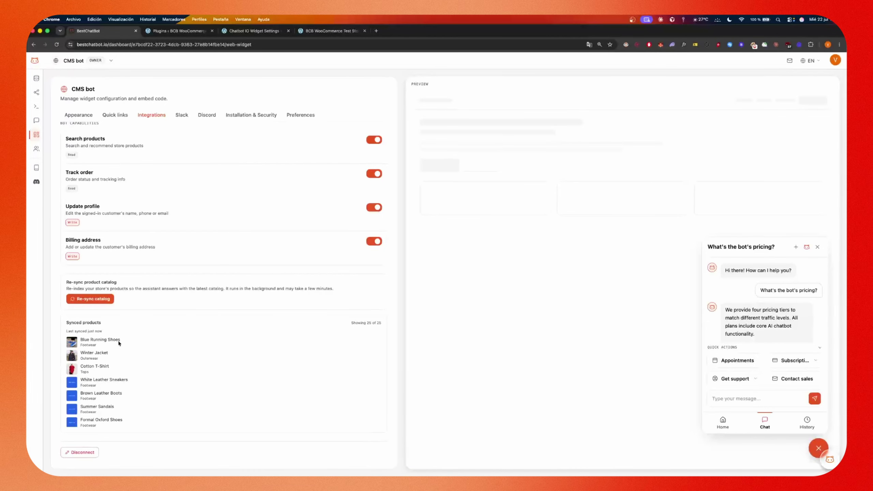
double_click(80, 330)
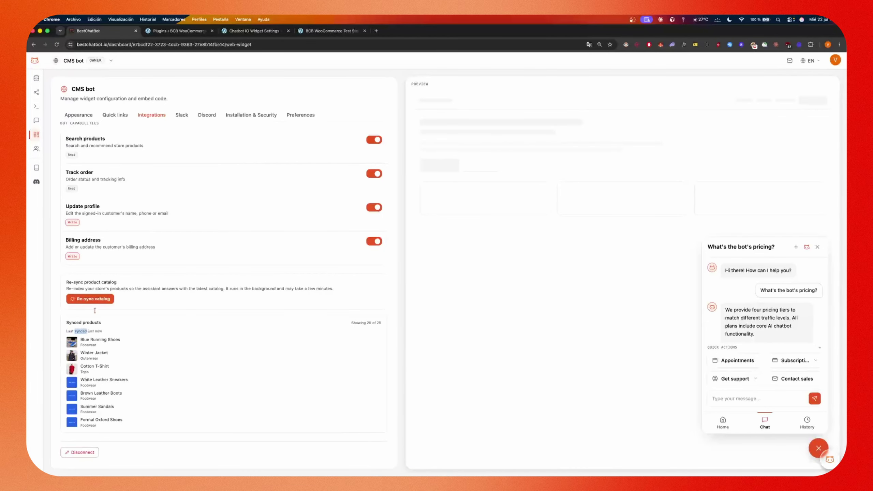
- Ask the WooCommerce store's chat widget "What products are available in the shop?" and open its product search form
click(325, 32)
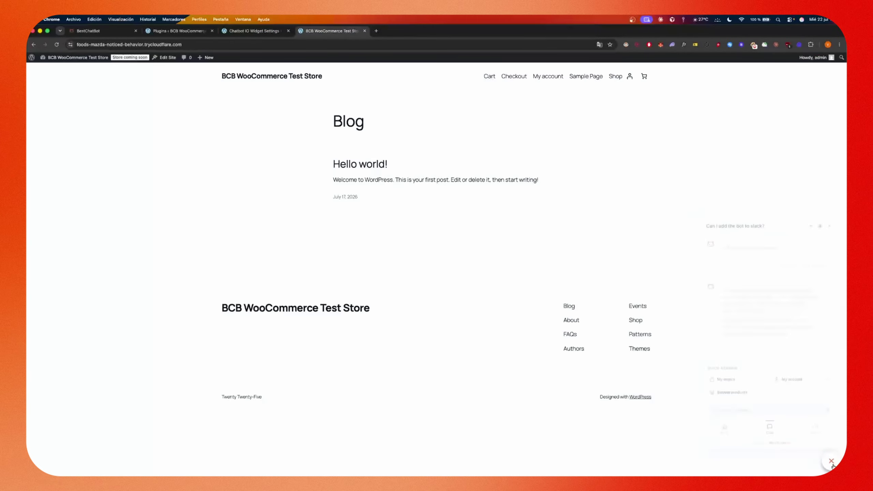
text(What)
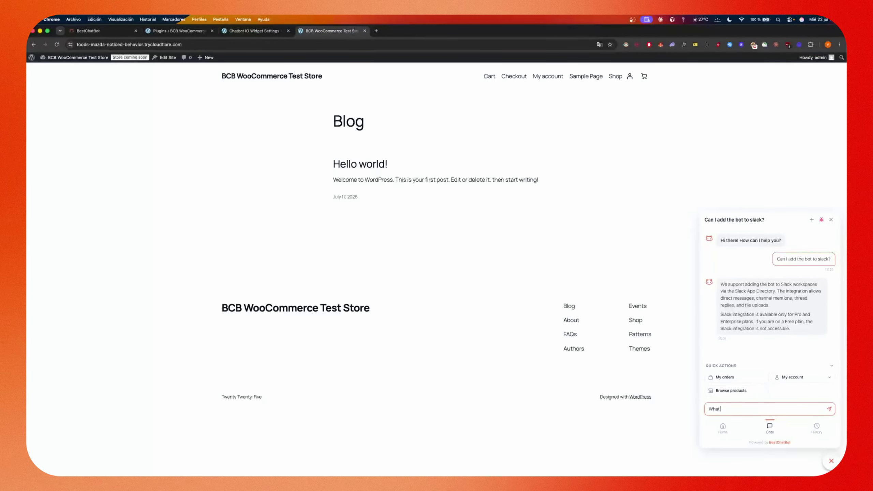
text( products are available in the shop?)
key(Return)
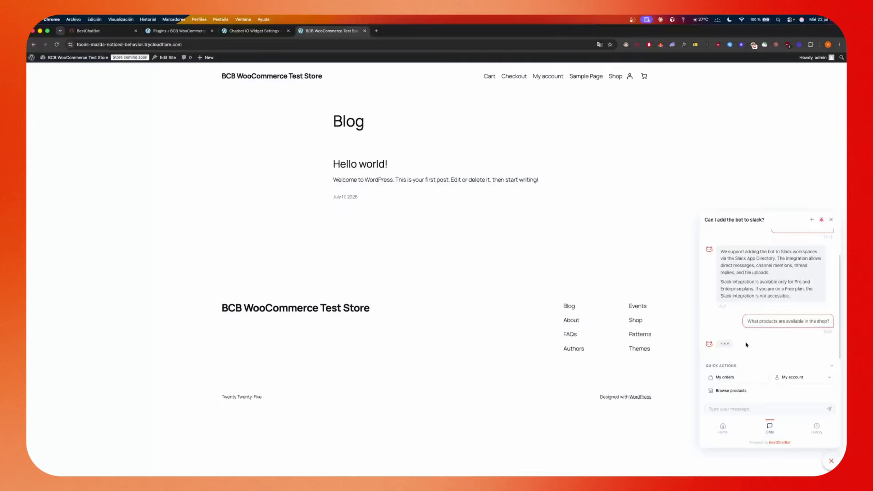
click(767, 295)
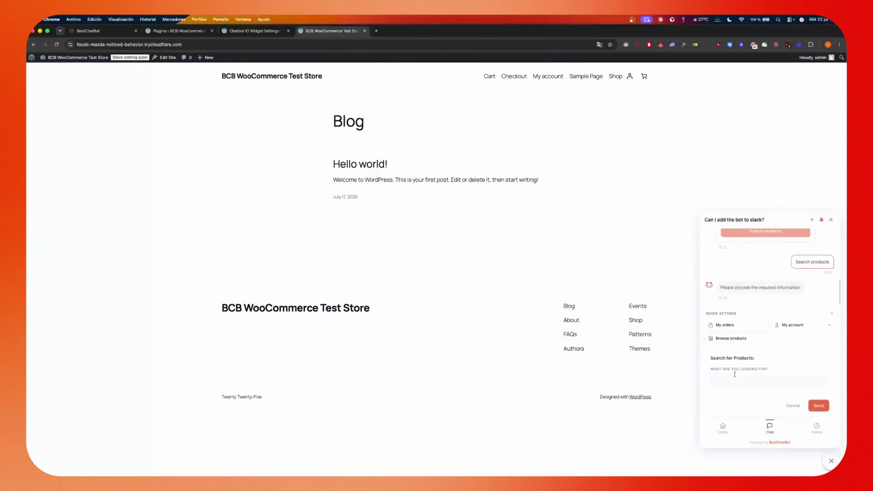
- Search the store's products for "Running shoes" through the chat widget and add the Blue Running Shoes to the cart
click(752, 381)
text(Running shoes)
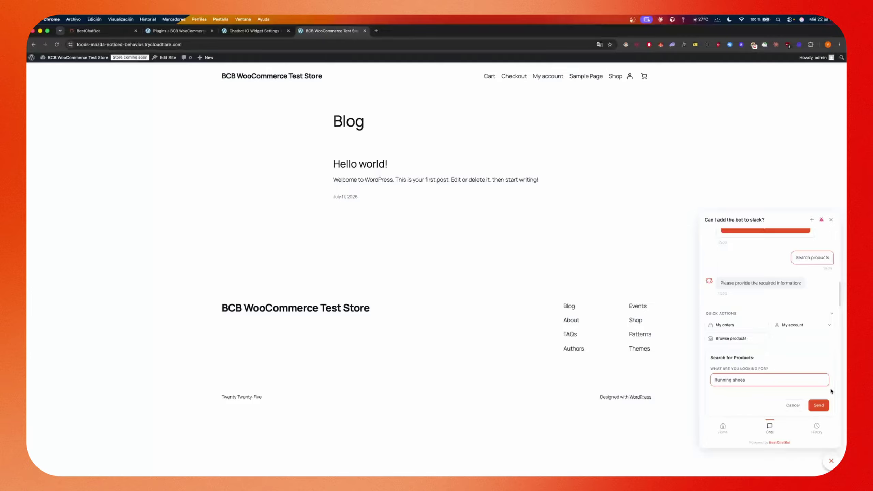
click(819, 406)
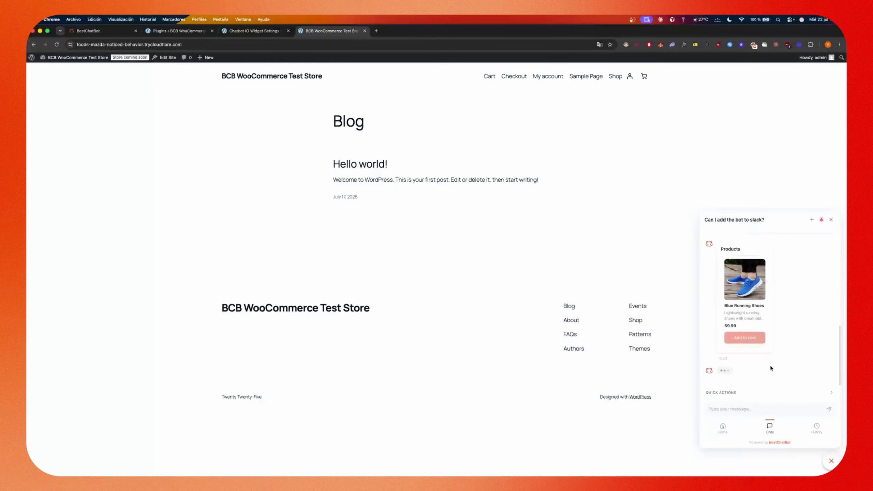
click(749, 356)
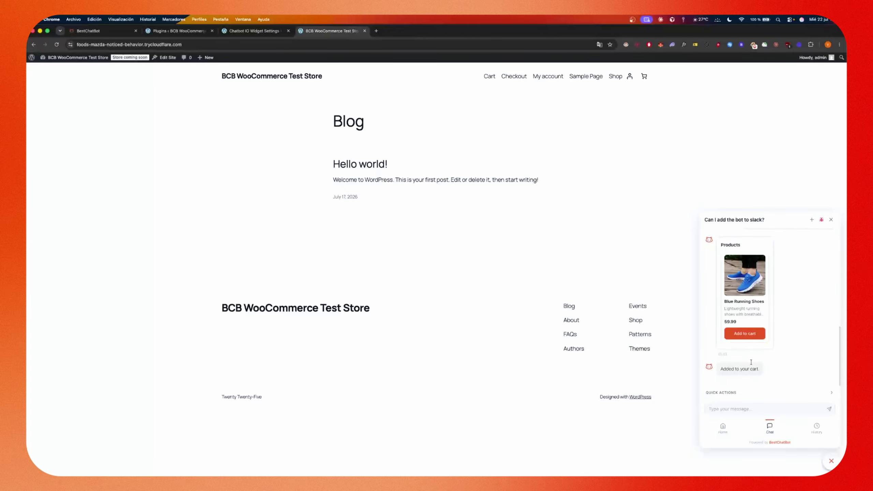
- Open the store cart, proceed to checkout and place the Blue Running Shoes order with cash on delivery
click(645, 76)
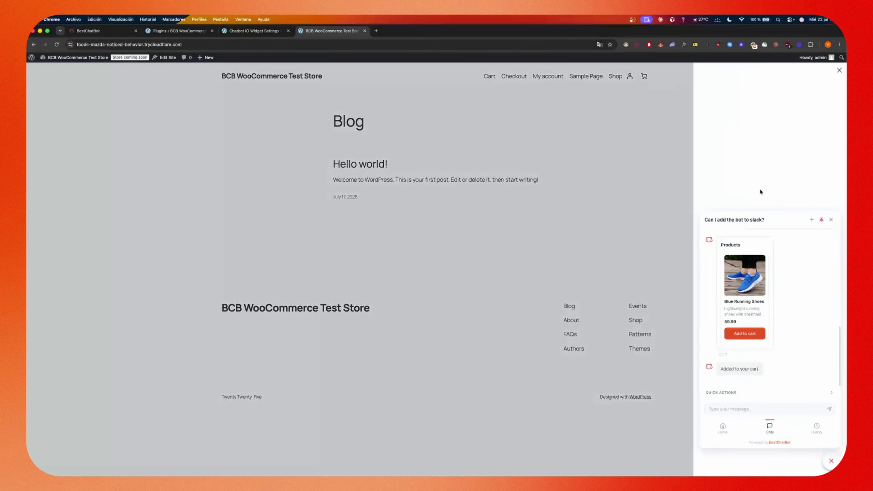
click(593, 178)
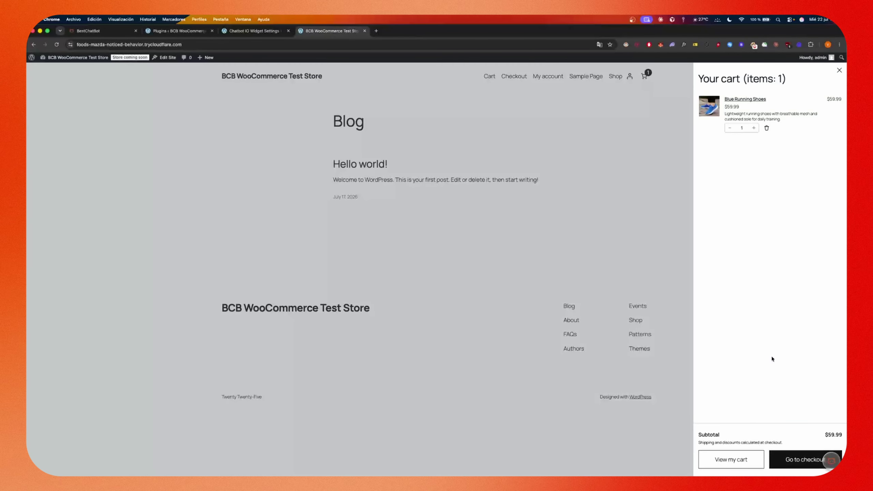
click(798, 460)
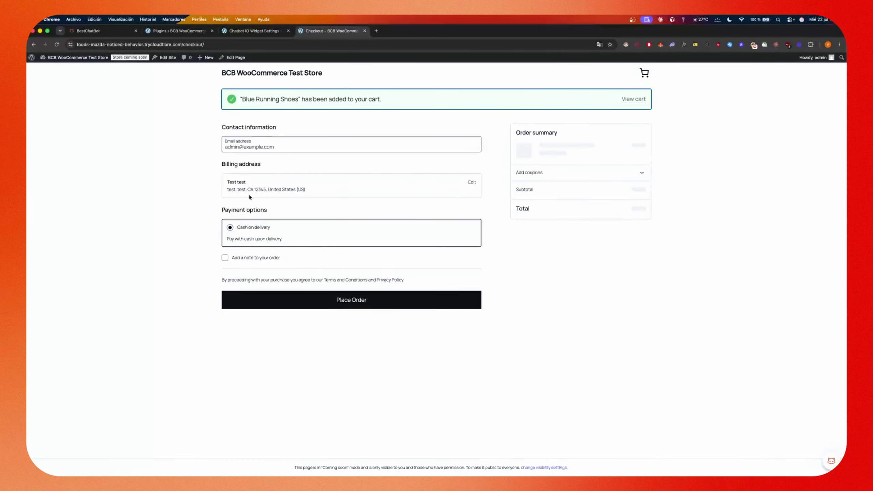
click(350, 299)
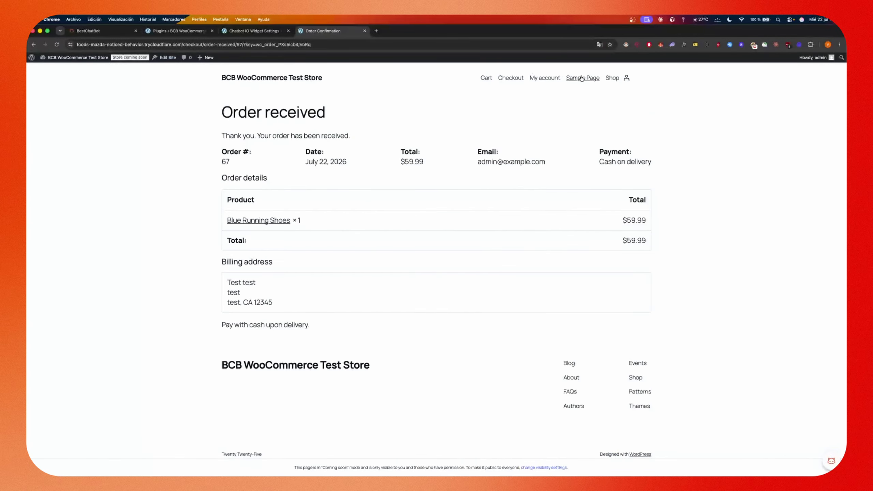
- Reopen the store's chat widget, start a new conversation and send the request "I'd like to track an order"
click(831, 461)
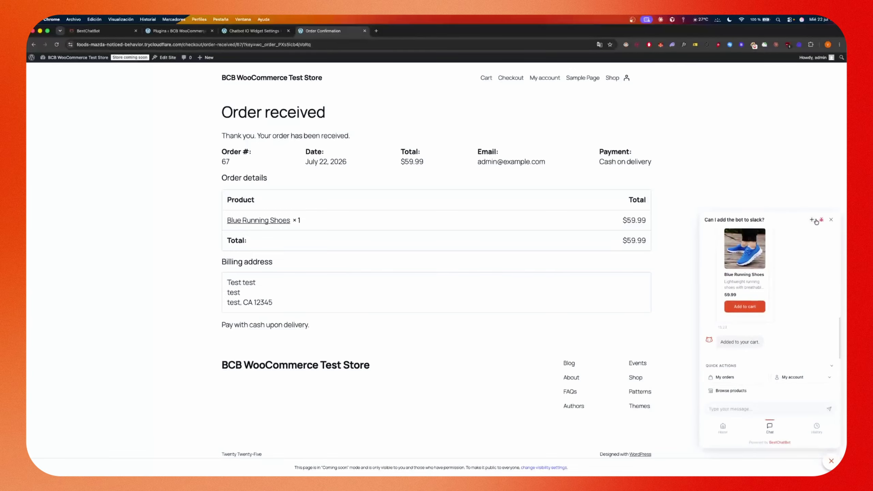
click(812, 220)
click(784, 342)
click(798, 261)
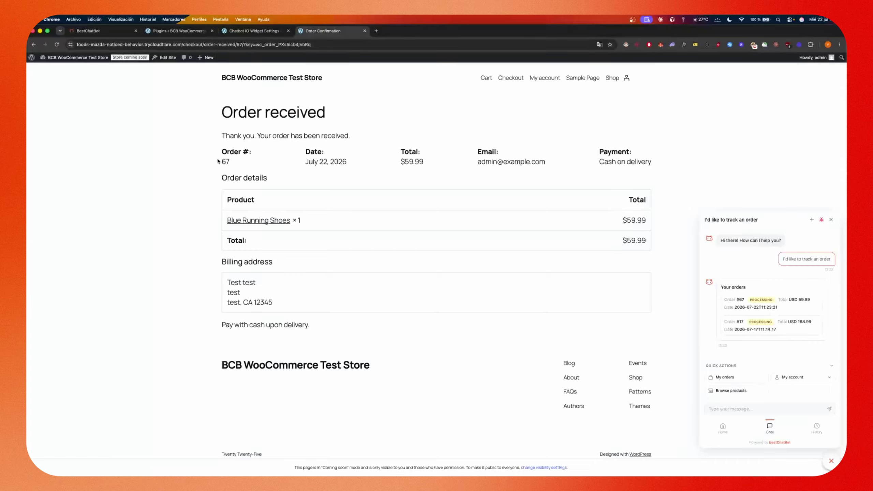
- Switch to the BestChatBot dashboard and return from CMS bot's WooCommerce settings to the full list of integrations
click(105, 33)
scroll(187, 240, up, 3)
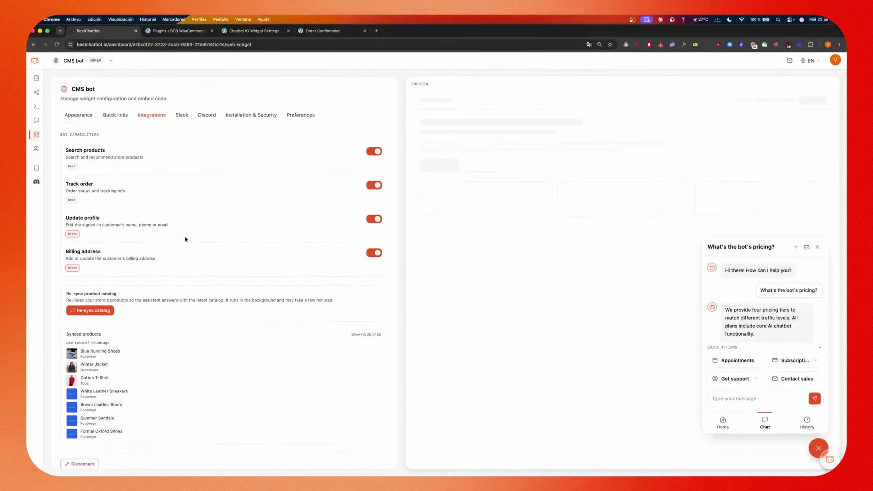
click(91, 133)
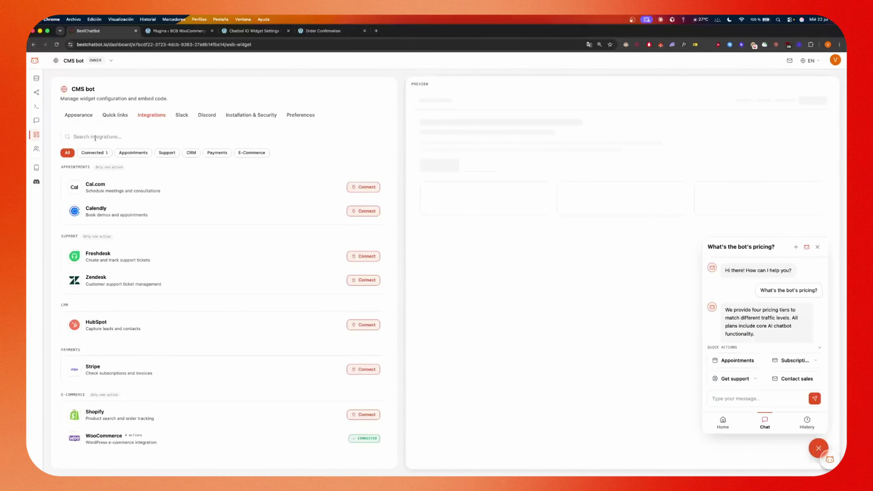